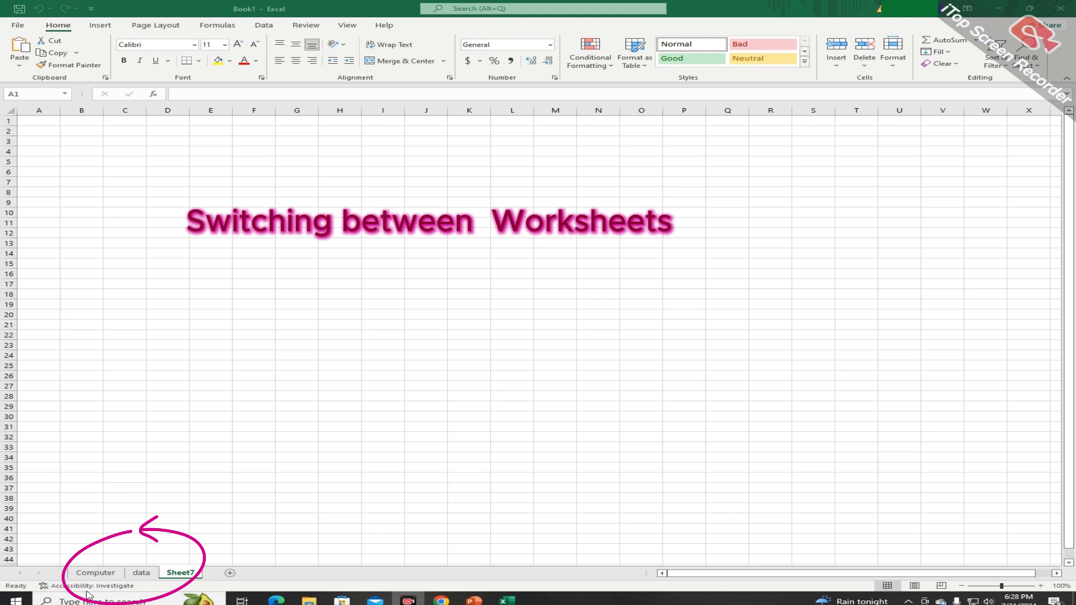
Cycle through the Computer, data and Sheet7 tabs, ending on the Computer sheet.
click(110, 573)
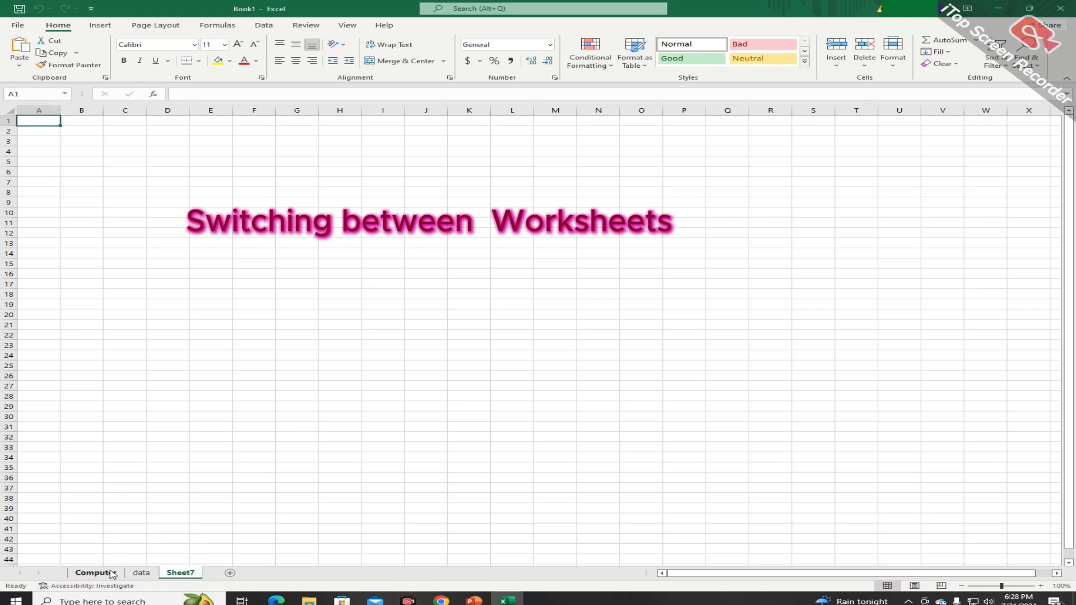
click(146, 574)
click(147, 574)
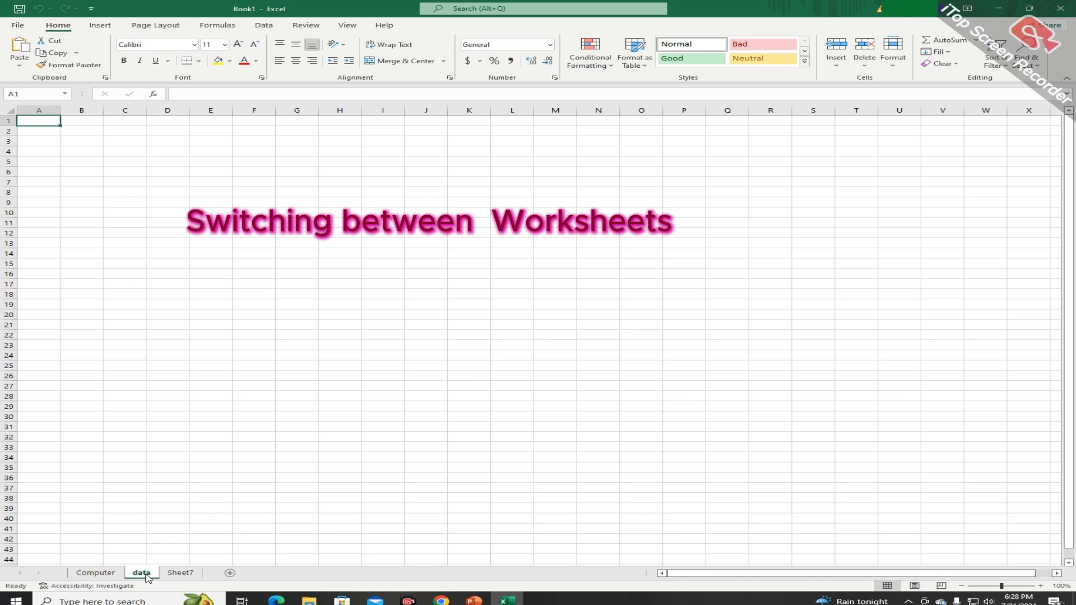
click(185, 574)
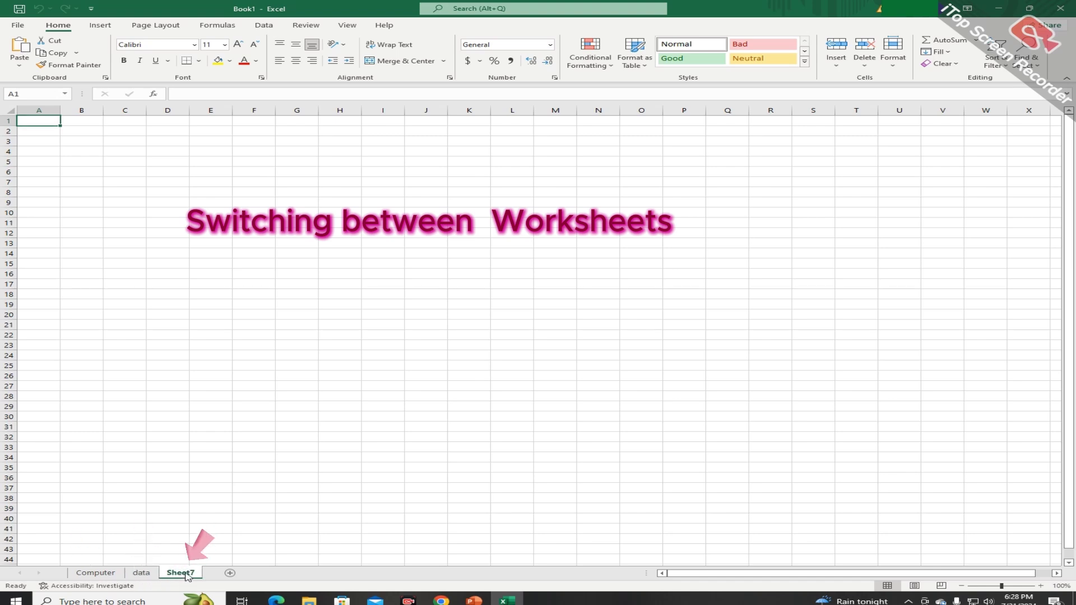
click(143, 574)
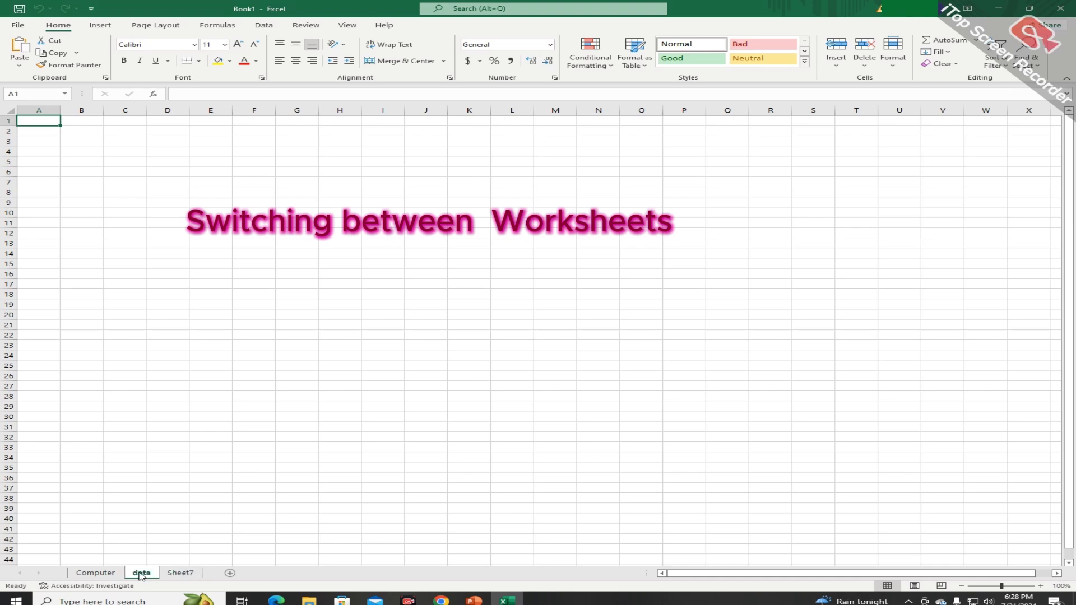
click(110, 574)
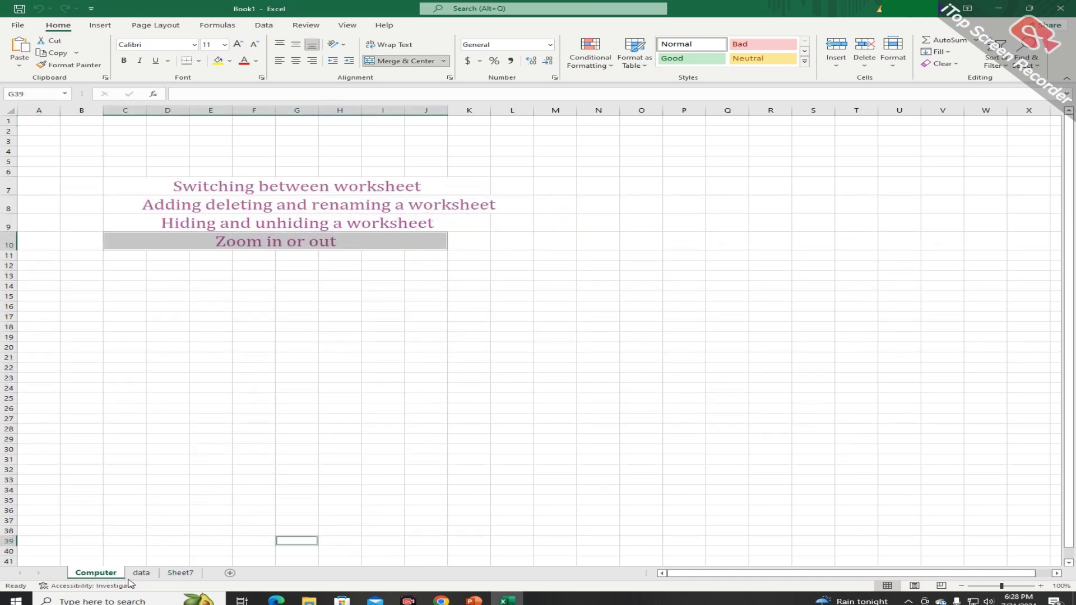
Rename the Sheet7 tab to 'bcs' and add a new blank Sheet8 after it.
double_click(180, 572)
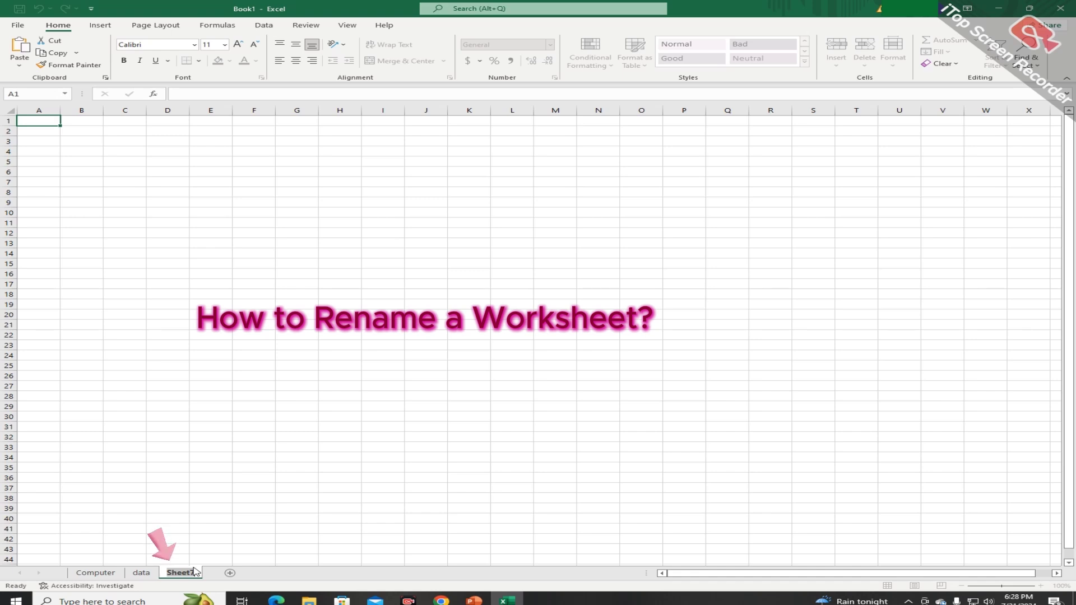
text(bcs)
click(218, 560)
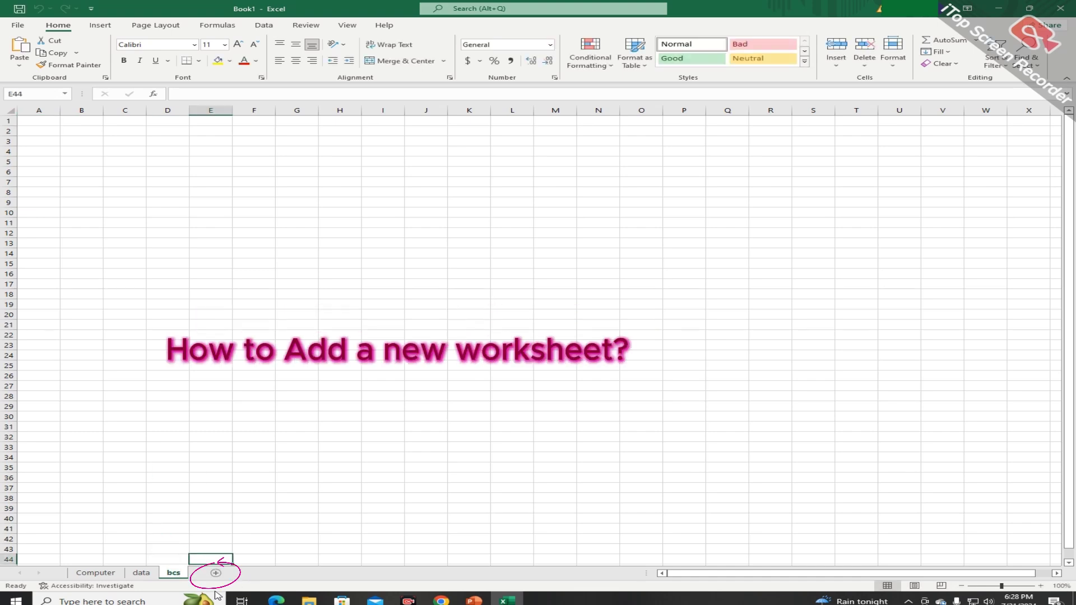
click(217, 573)
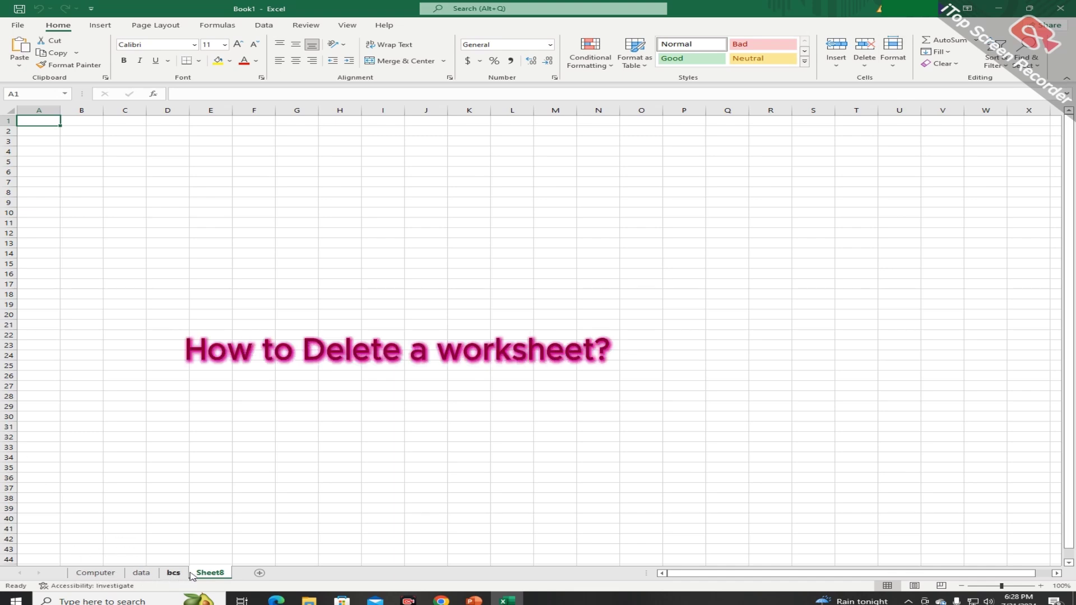
Delete the data worksheet from the workbook.
right_click(141, 574)
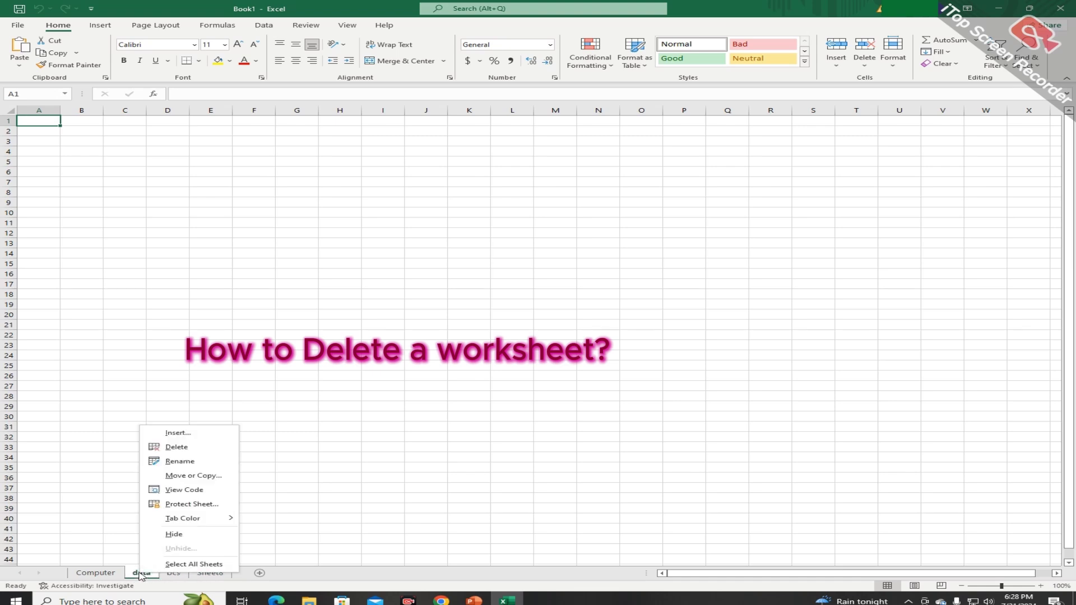
drag(189, 441, 177, 437)
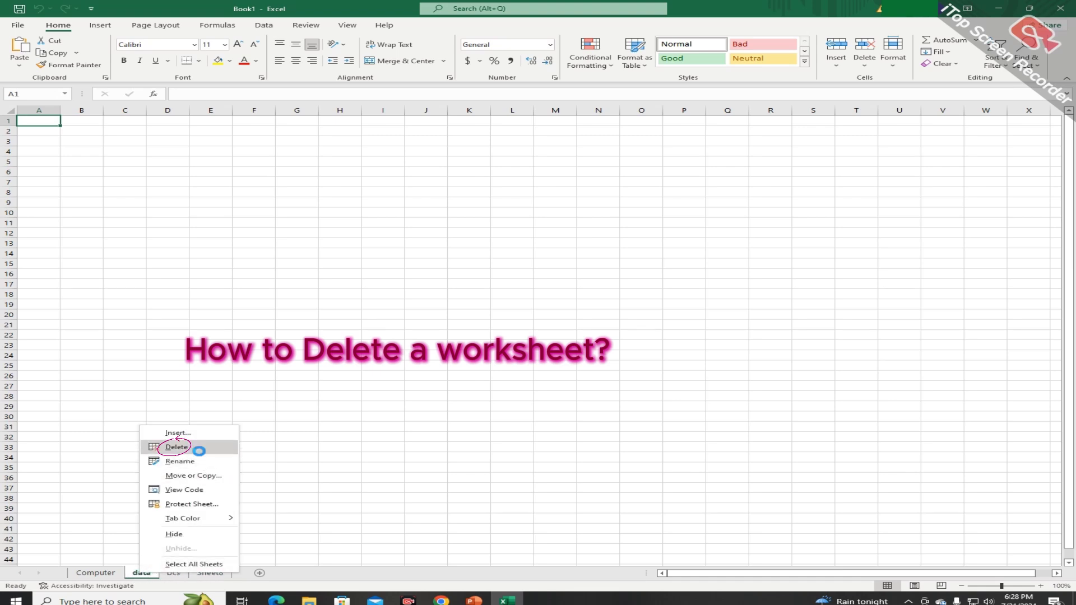
click(200, 451)
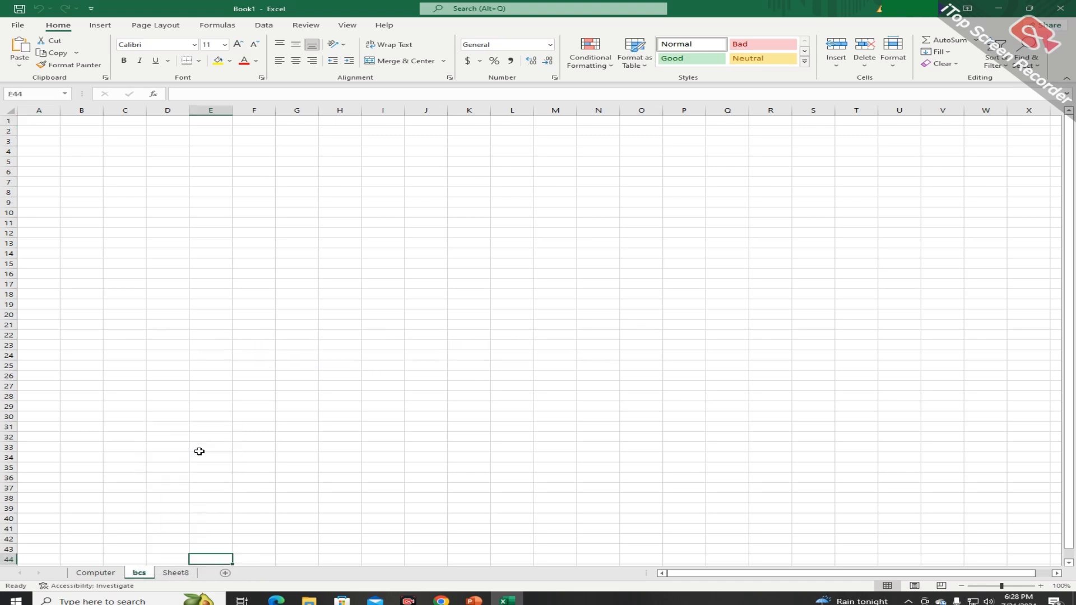
Hide Sheet8, leaving the Computer sheet active.
right_click(169, 573)
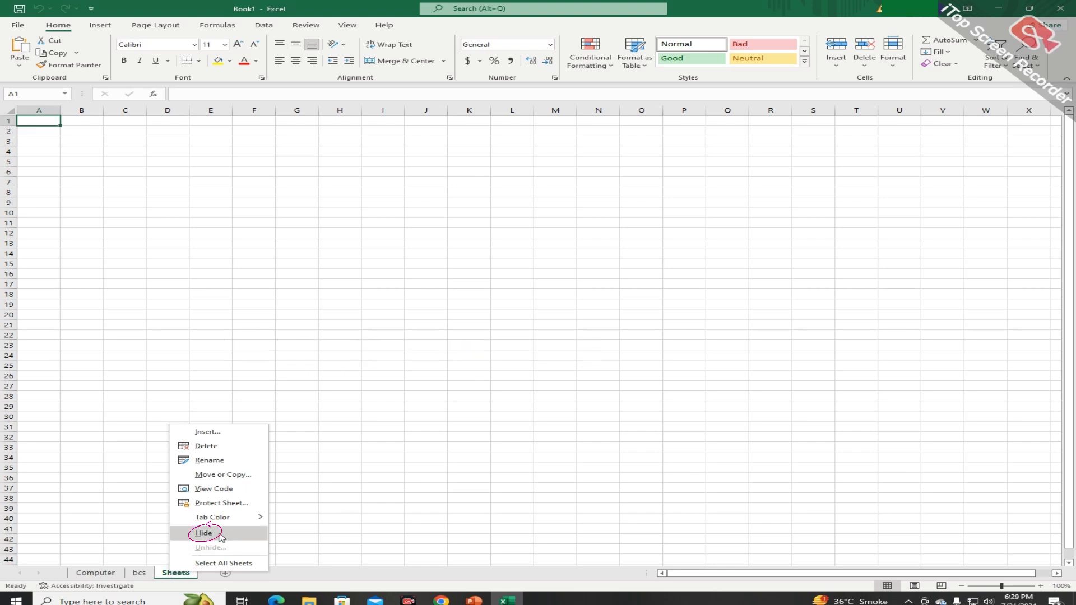
click(220, 536)
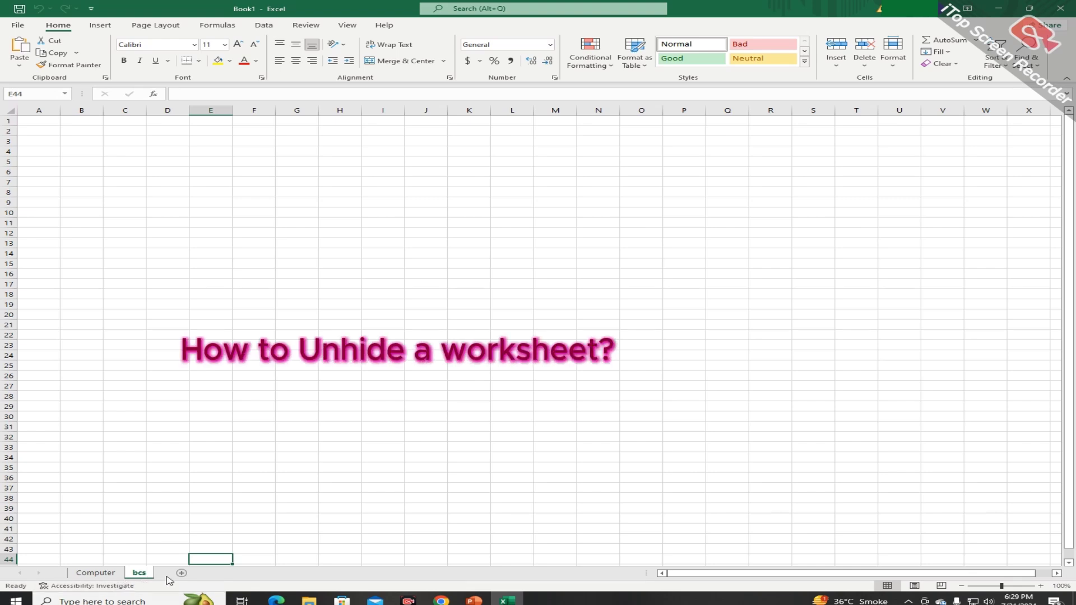
click(108, 575)
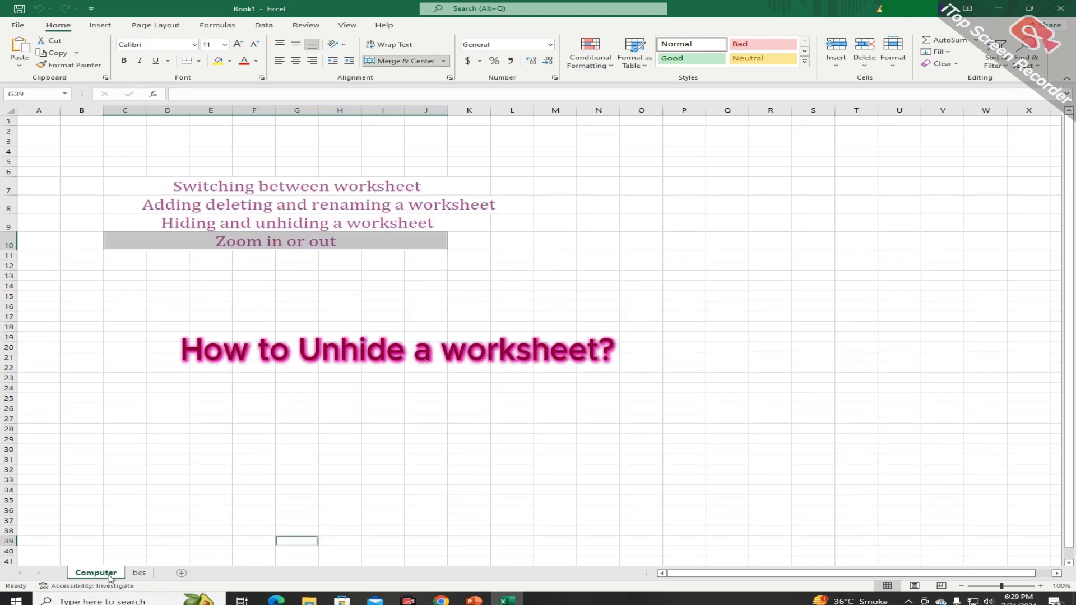
Unhide Sheet8 and return to the Computer sheet.
right_click(112, 577)
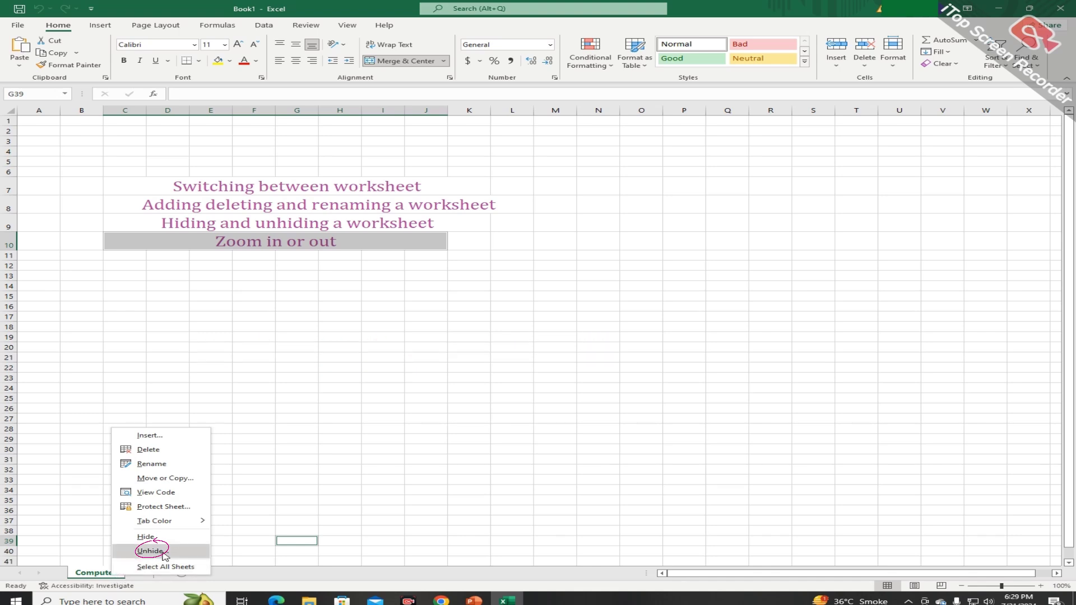
click(163, 551)
click(180, 576)
click(88, 574)
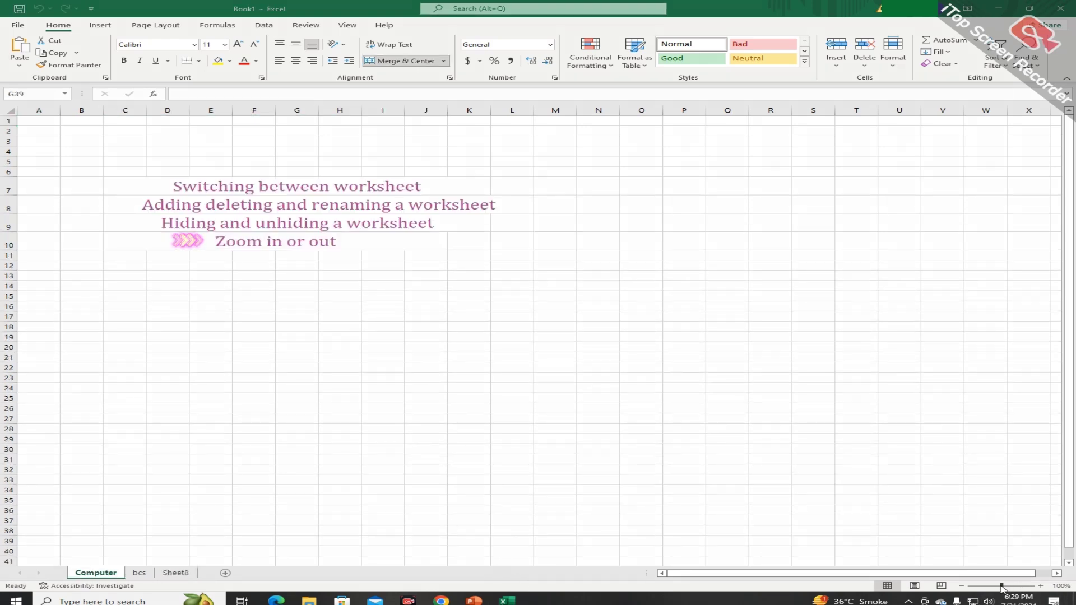
Zoom the Computer sheet out with the zoom slider to show more cells.
drag(1001, 585, 1000, 586)
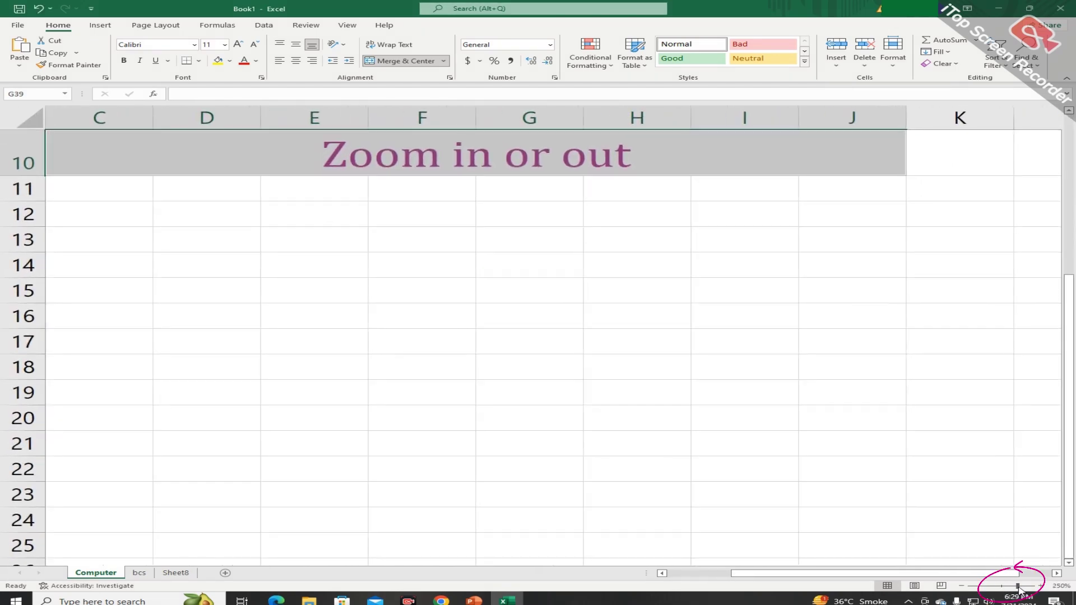
drag(1019, 588, 989, 590)
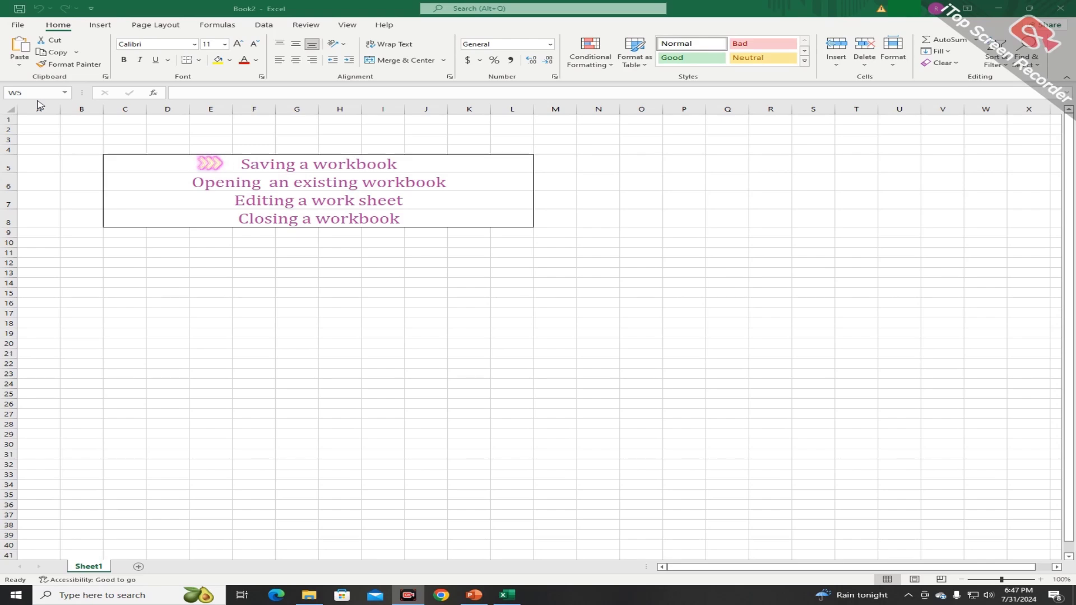
Save Book2 to the Desktop under the file name 'data'.
click(18, 26)
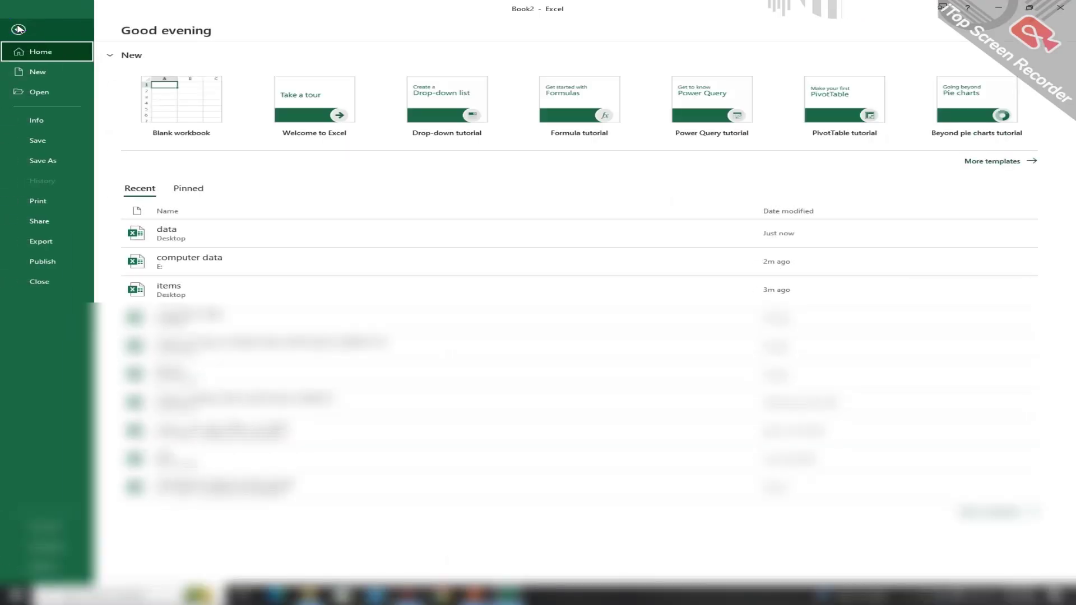
click(54, 142)
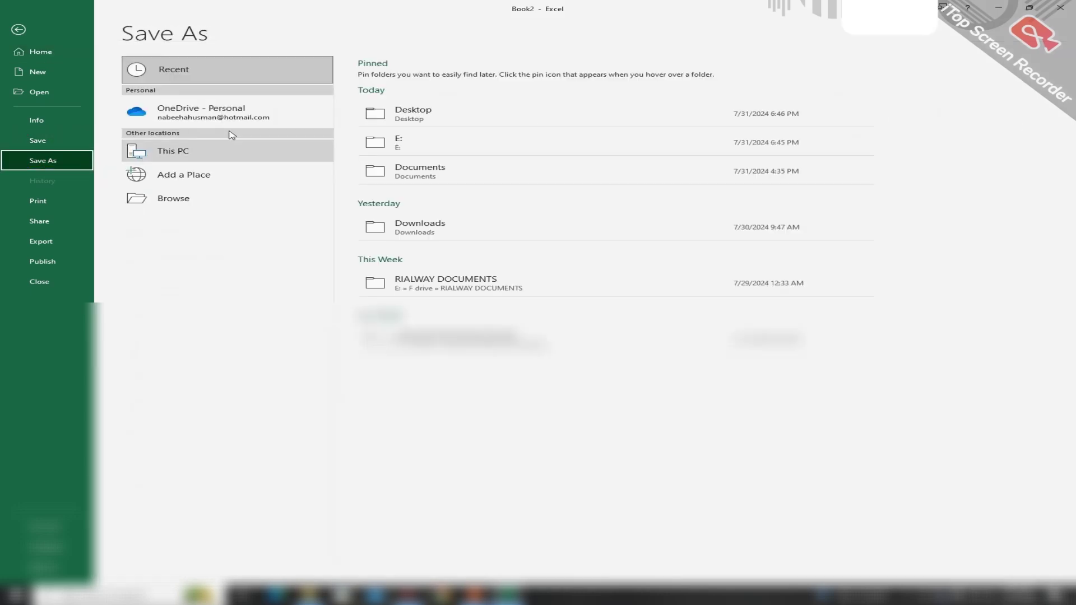
click(227, 152)
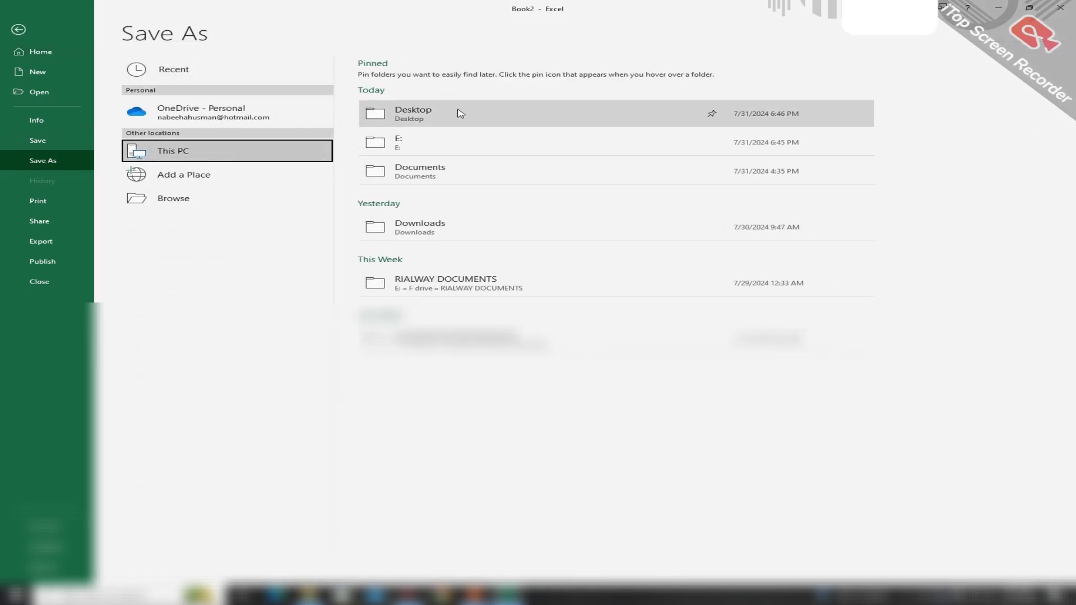
click(459, 114)
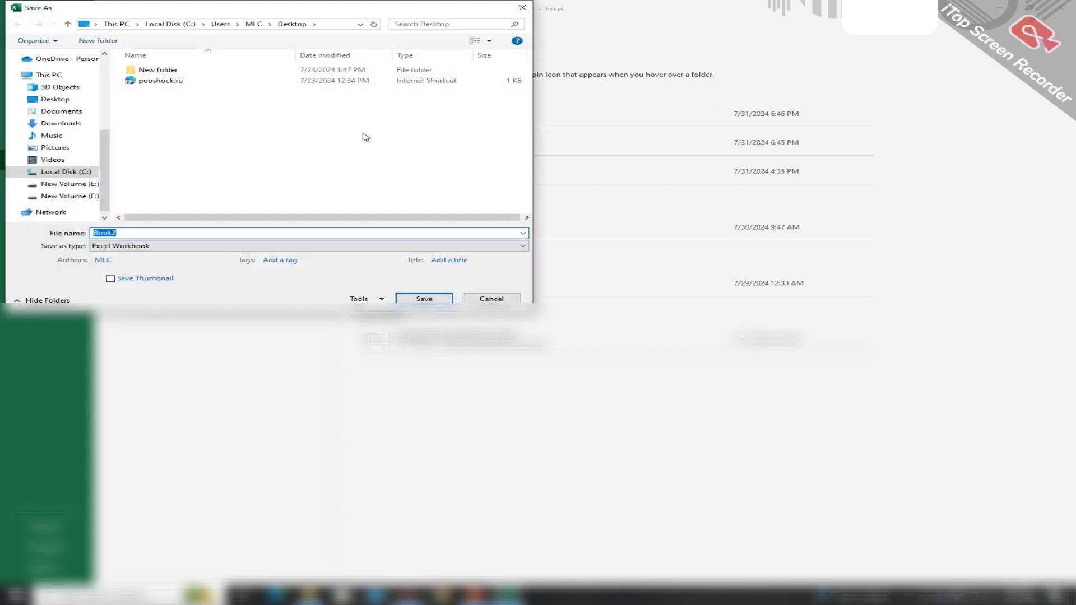
click(140, 230)
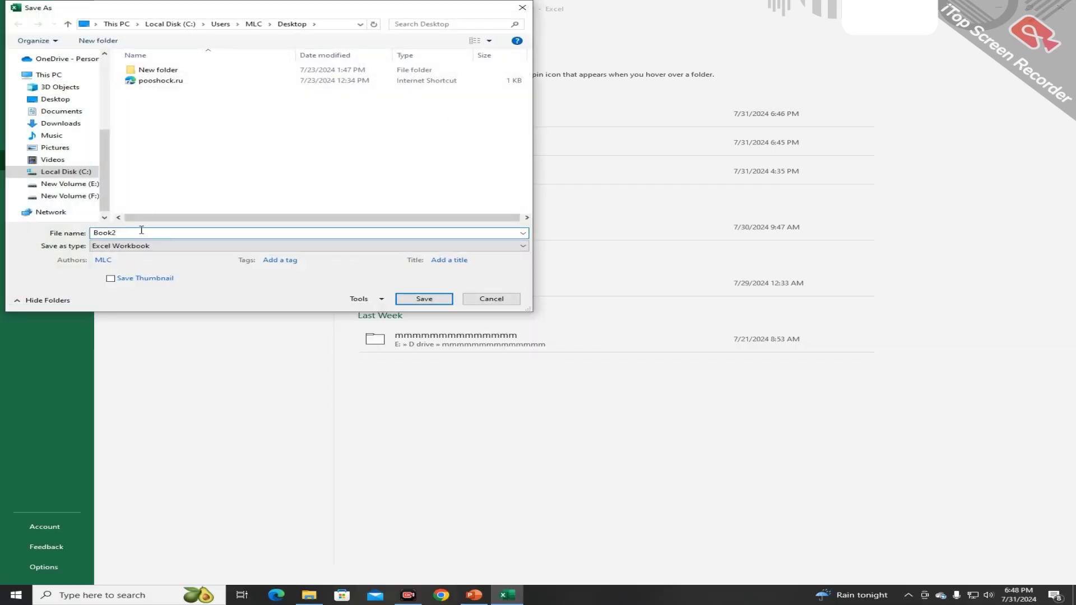
key(BackSpace)
key(BackSpace)
key(BackSpace)
key(BackSpace)
text(da)
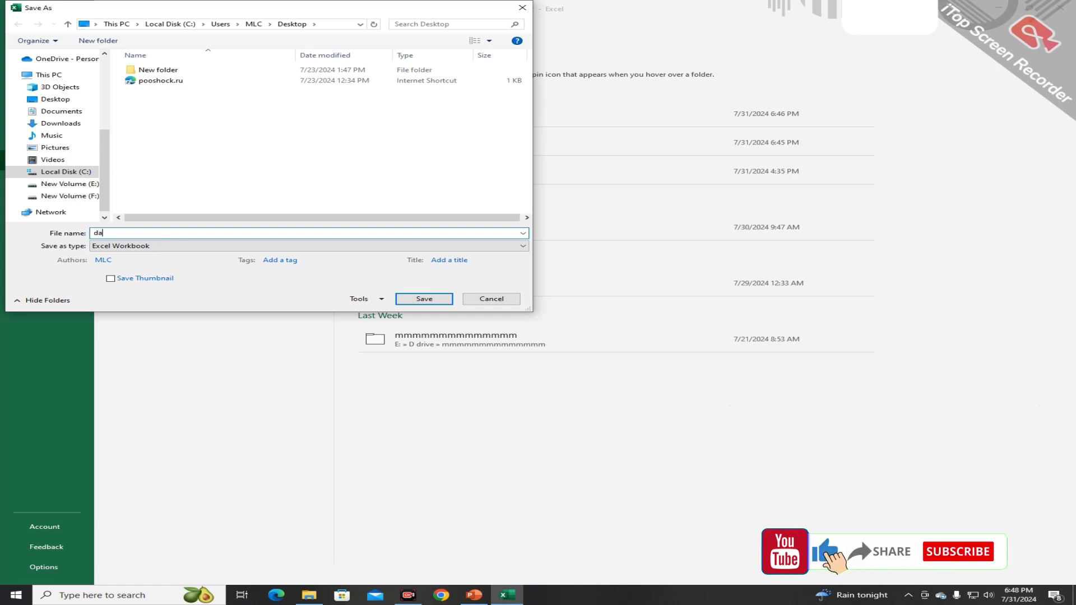
text(ta)
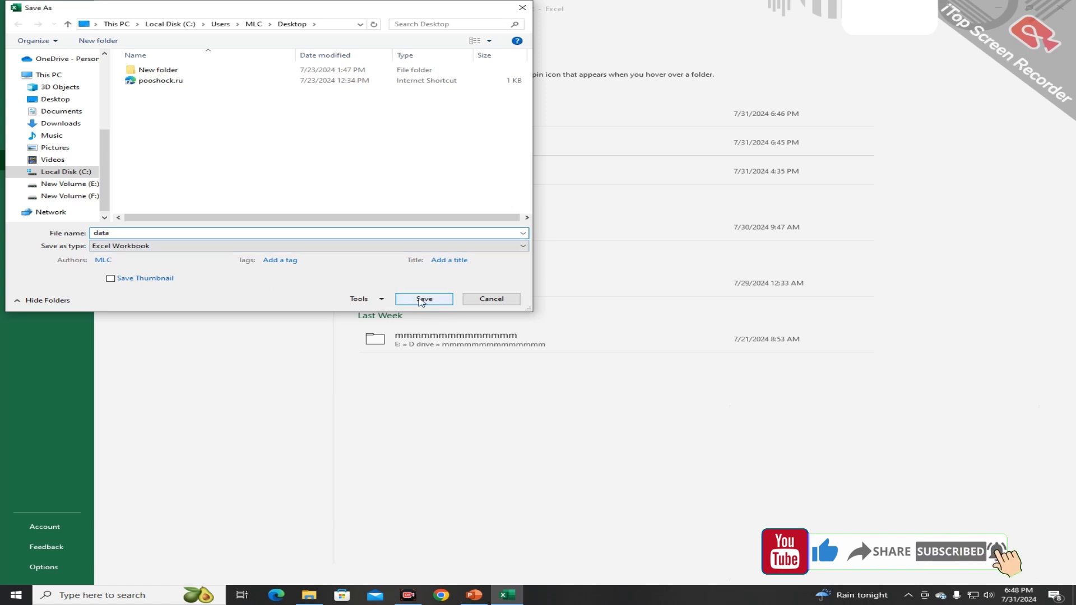
click(423, 299)
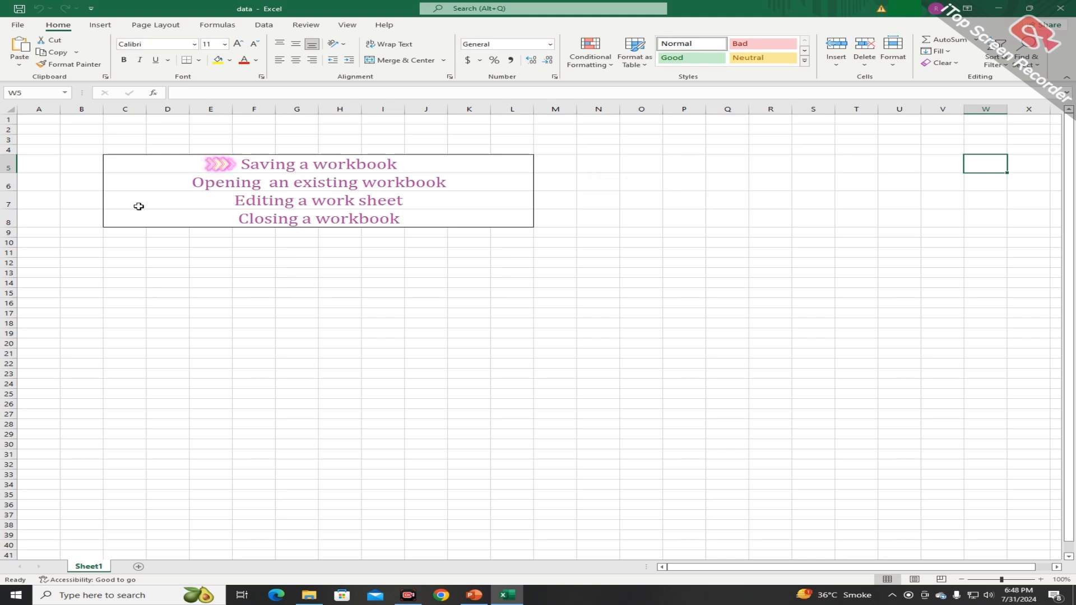
click(19, 26)
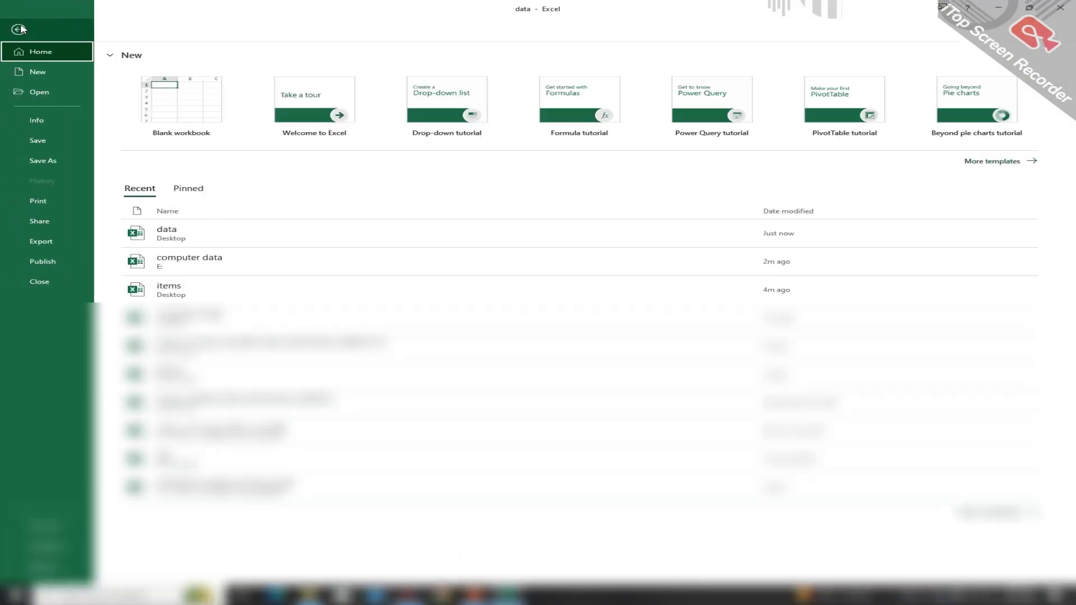
click(53, 289)
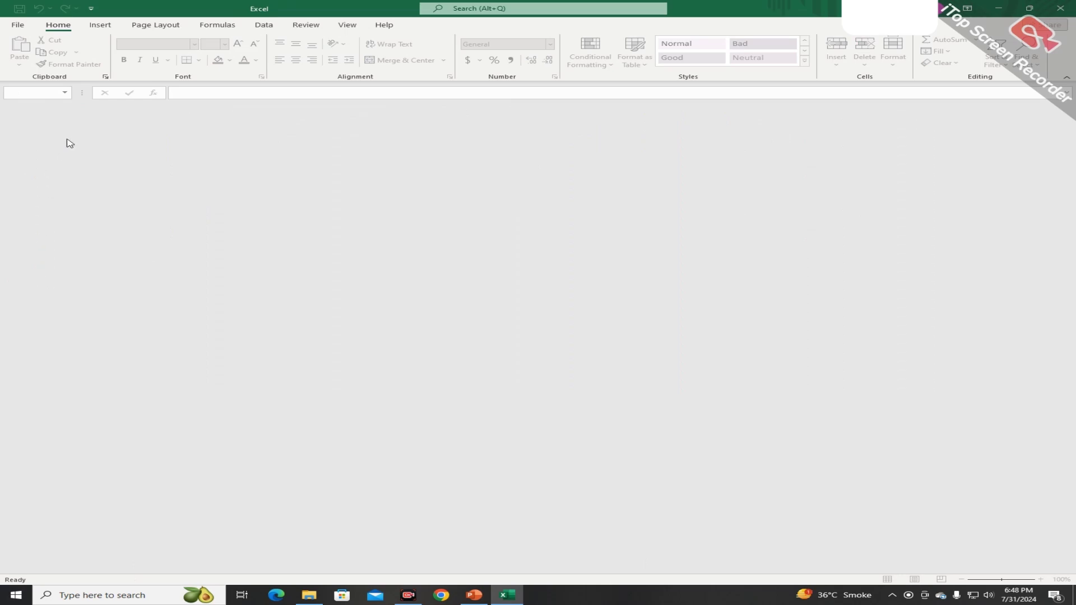
click(19, 25)
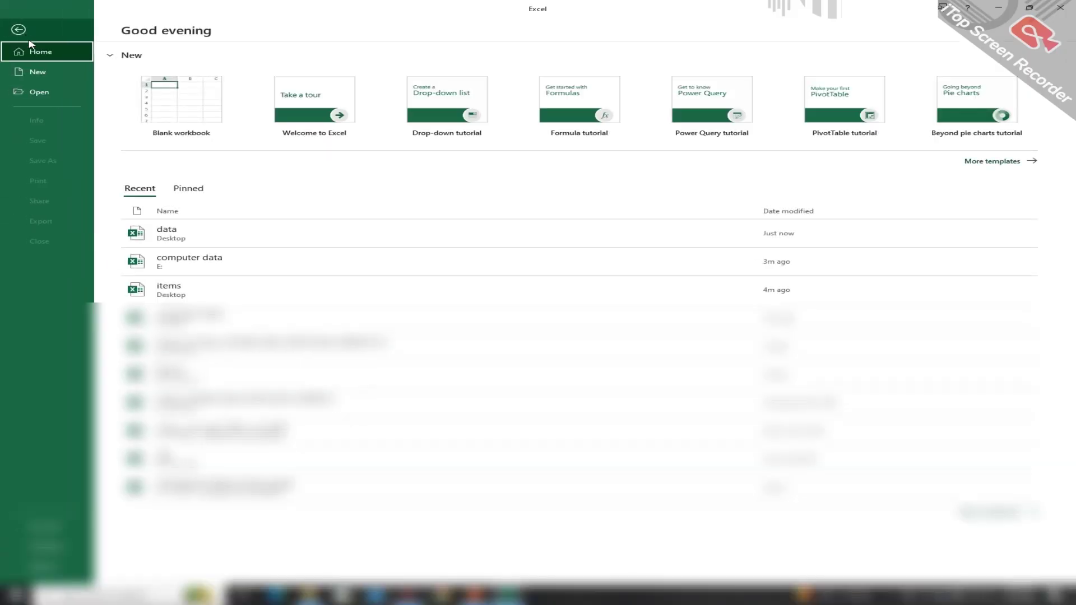
click(39, 91)
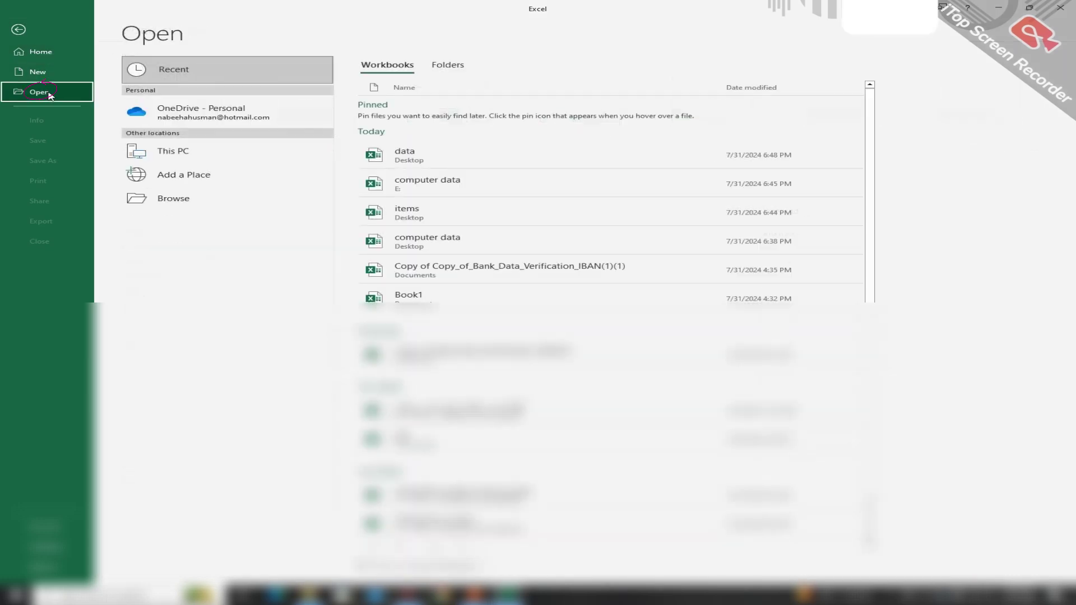
click(440, 162)
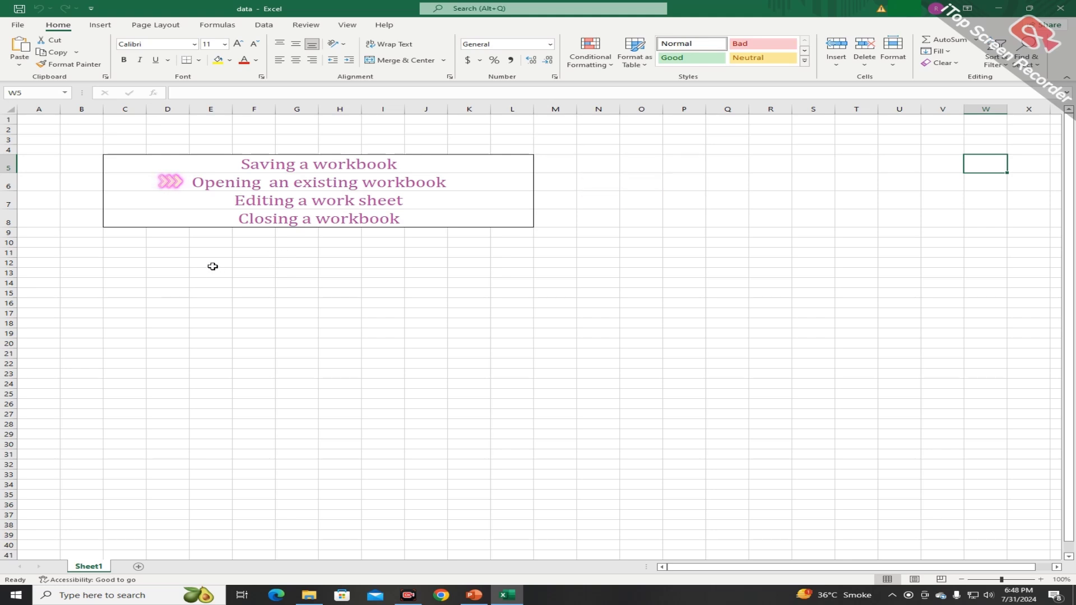
Enter 'how to edit' in cell E13 of Sheet1.
click(223, 249)
key(ctrl+Up)
key(Down)
key(Down)
key(Down)
key(Down)
click(232, 273)
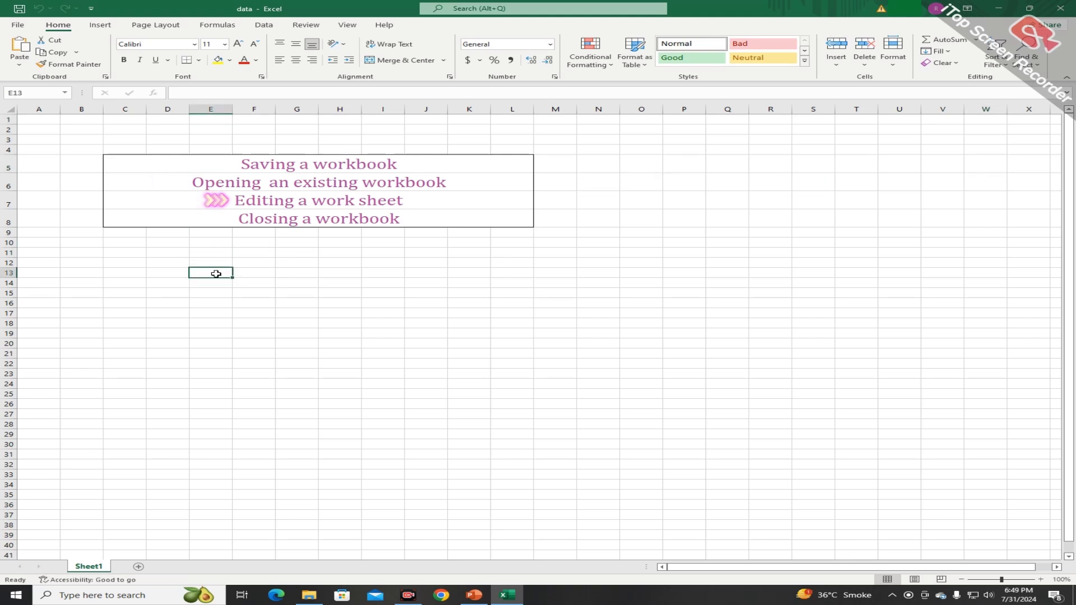
text(hom)
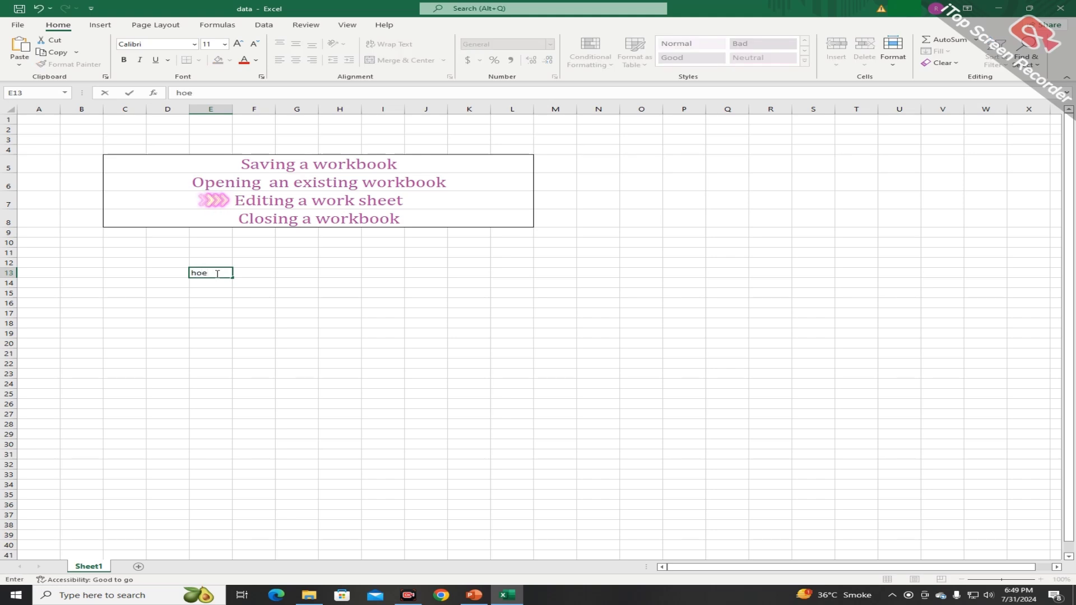
key(BackSpace)
text(w to ed)
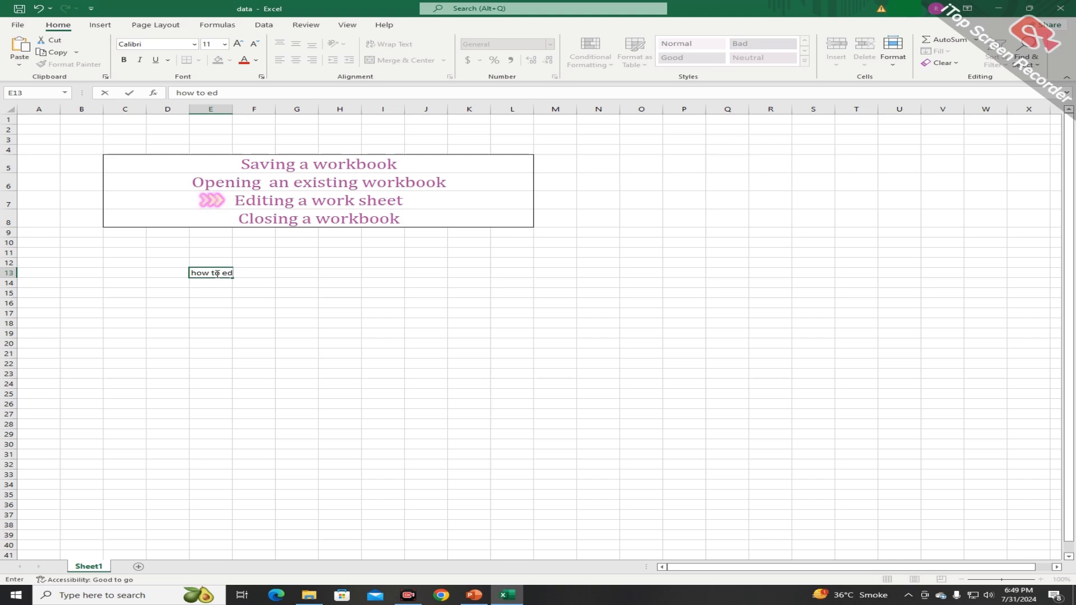
text(it)
click(288, 292)
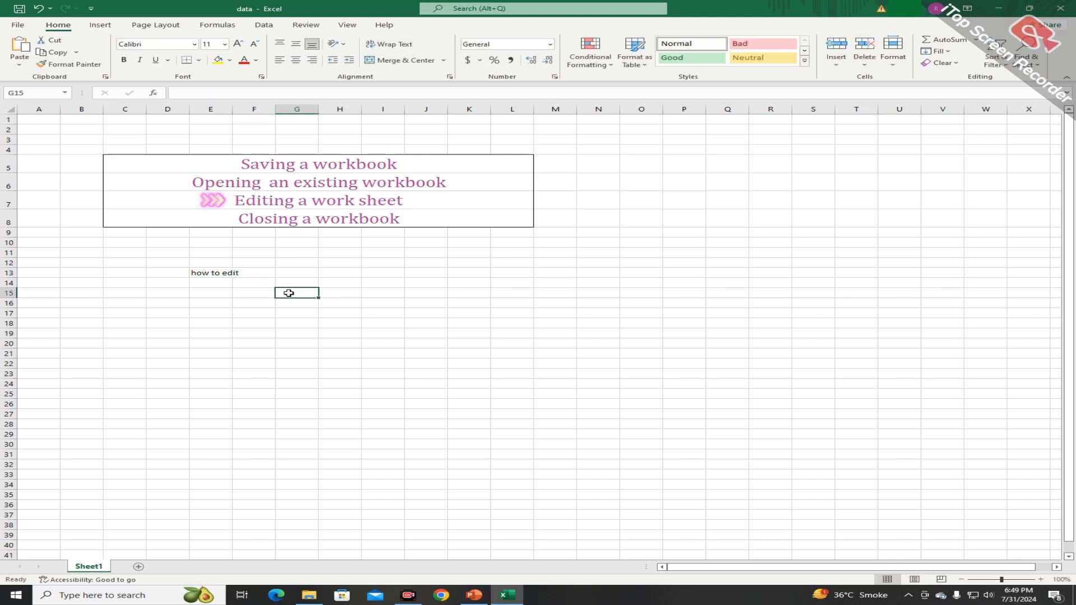
Save the 'data' workbook from the File menu.
click(18, 26)
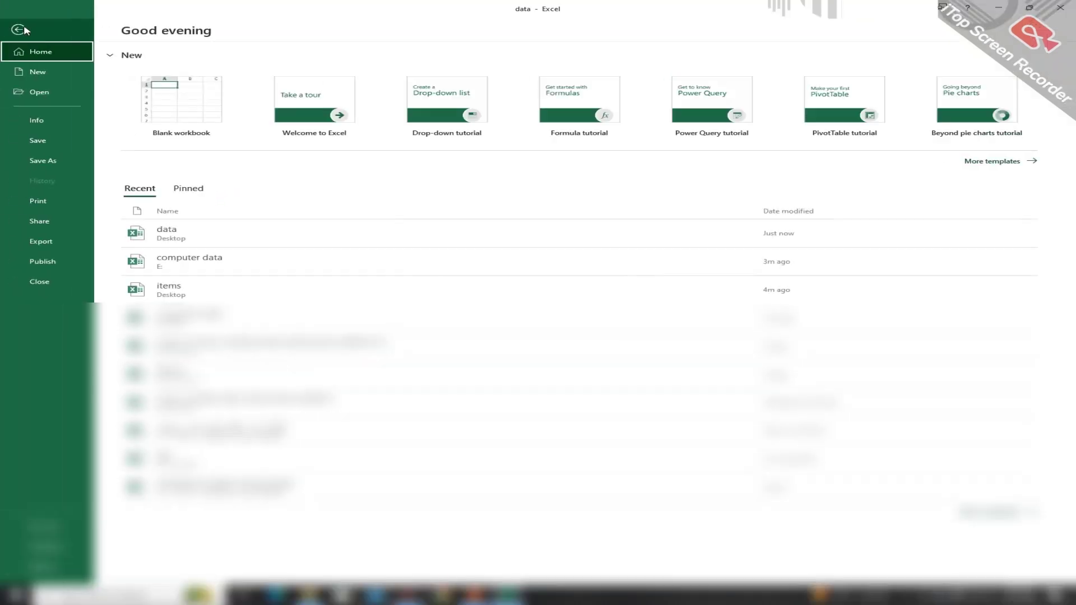
click(48, 140)
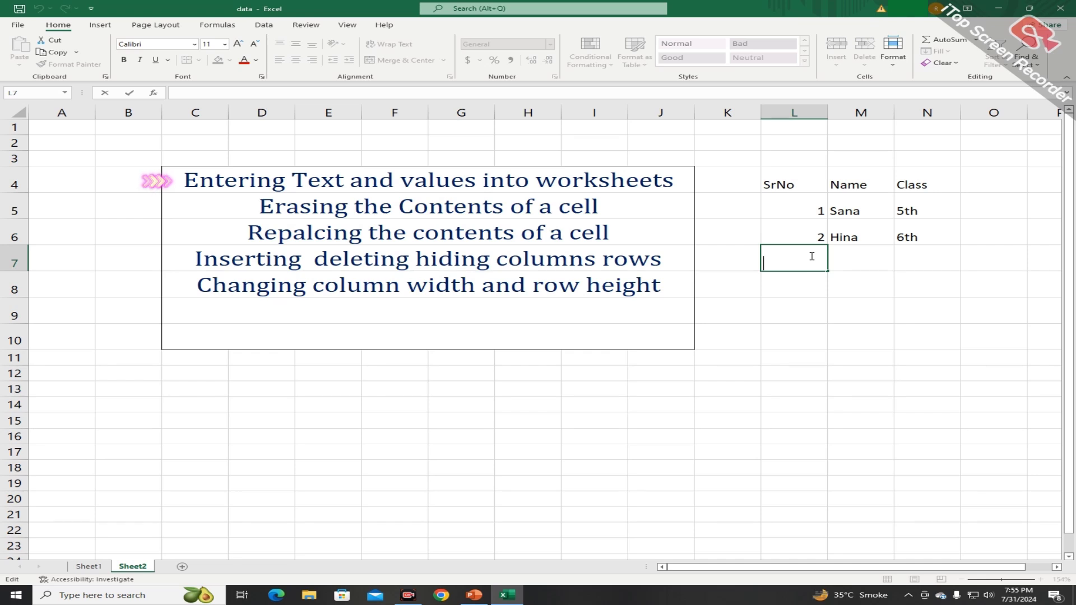
Fill the third table row with SrNo 3, the student's name, and class 8th.
key(Tab)
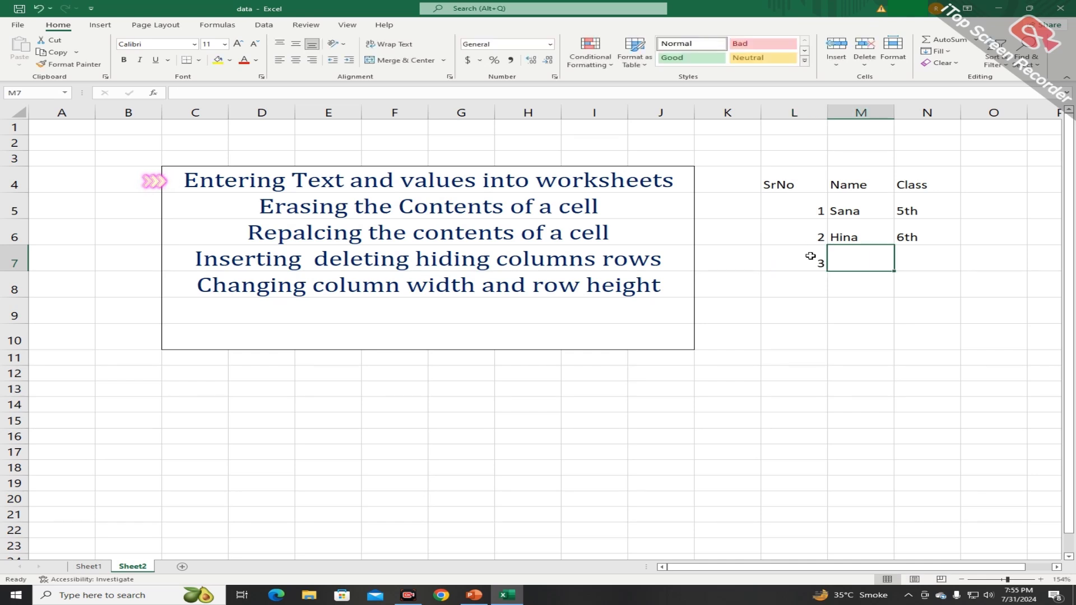
text(so)
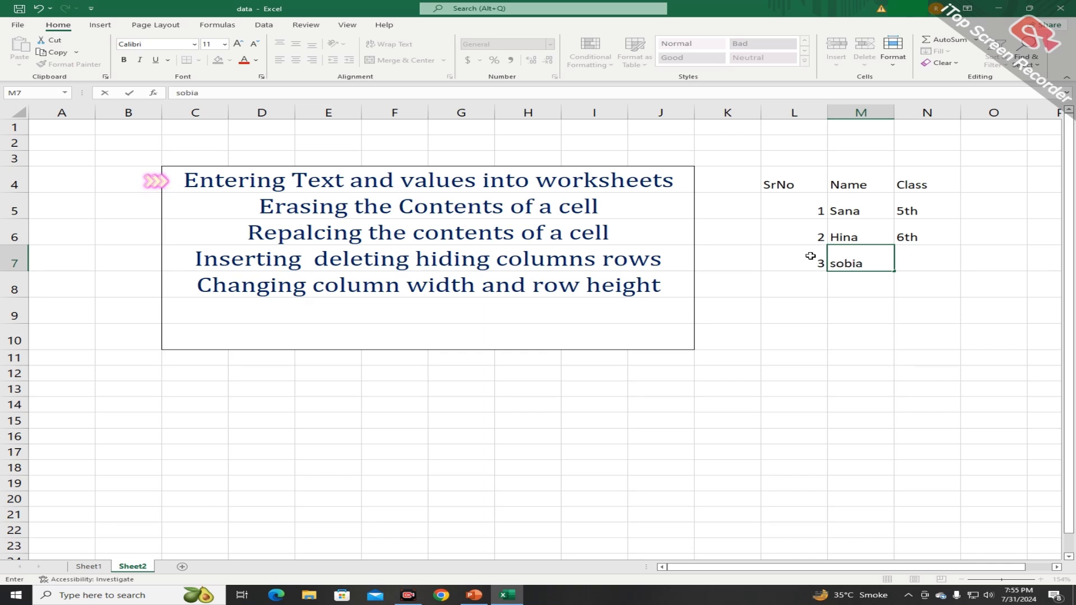
text(bia)
key(Tab)
text(8)
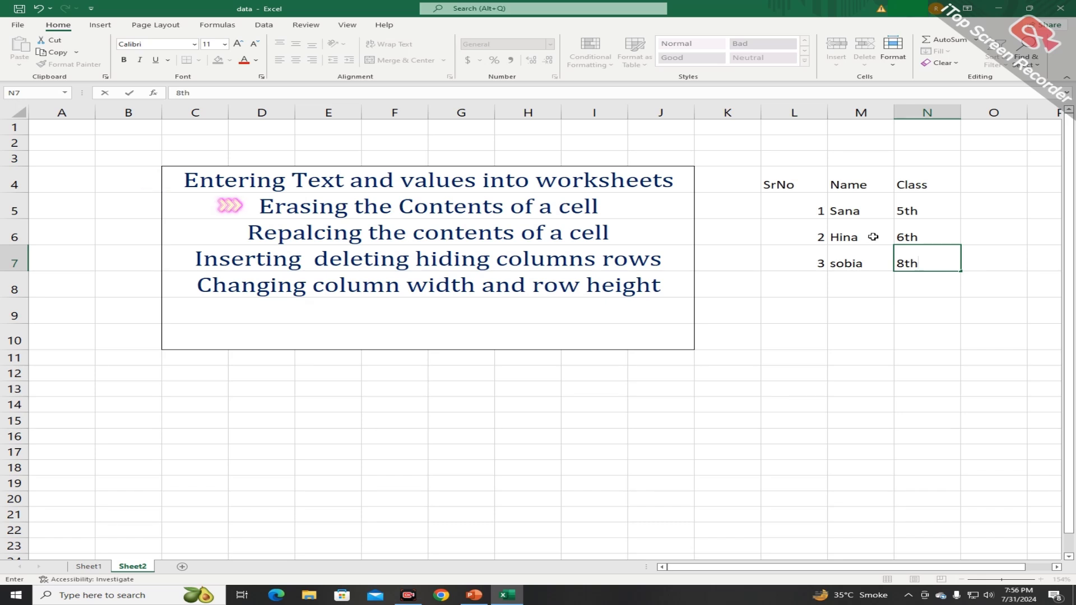
Replace the second student's name in cell M6 with a new name.
double_click(872, 237)
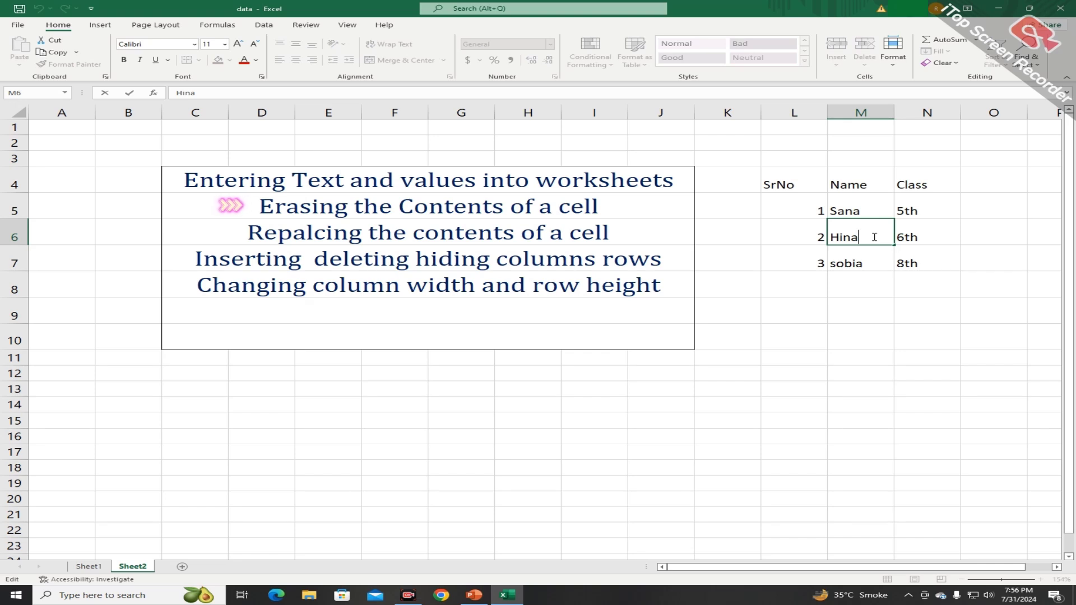
key(BackSpace)
key(BackSpace)
key(BackSpace)
key(BackSpace)
text(hum)
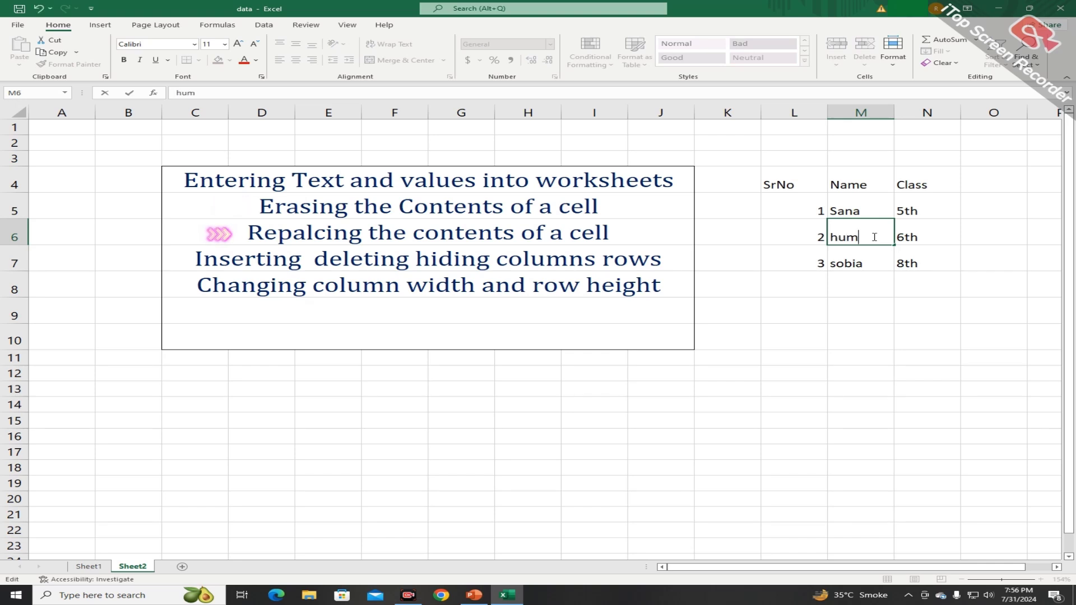
text(a)
click(904, 283)
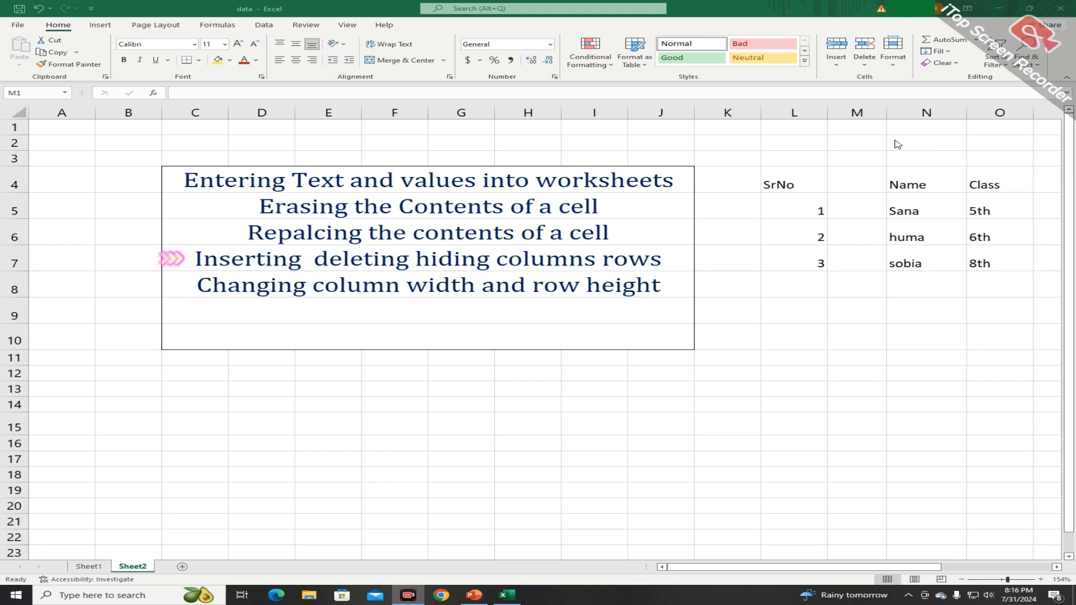
click(856, 112)
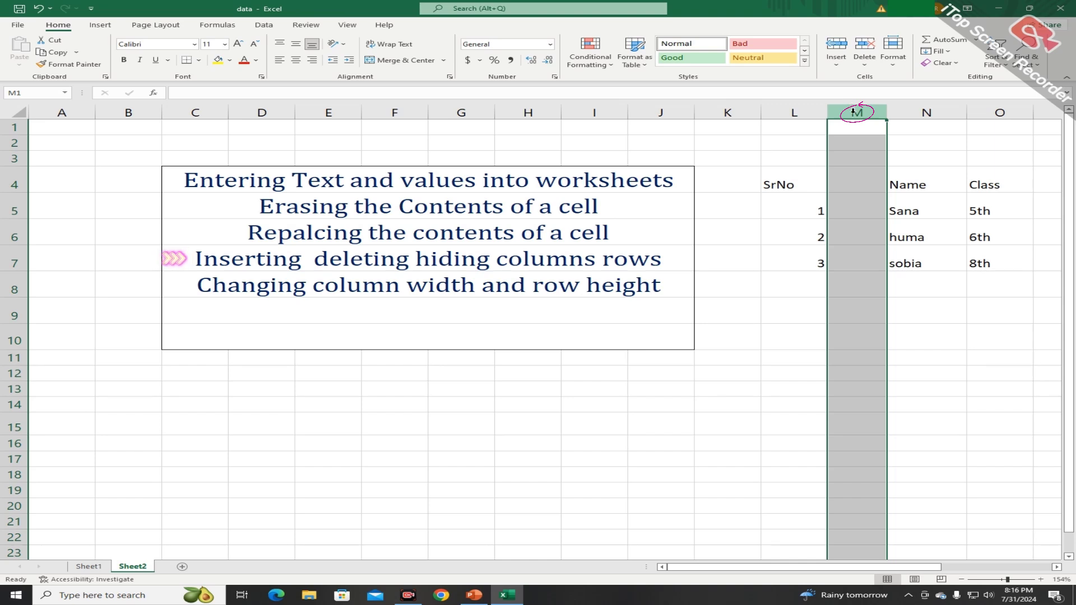
right_click(853, 112)
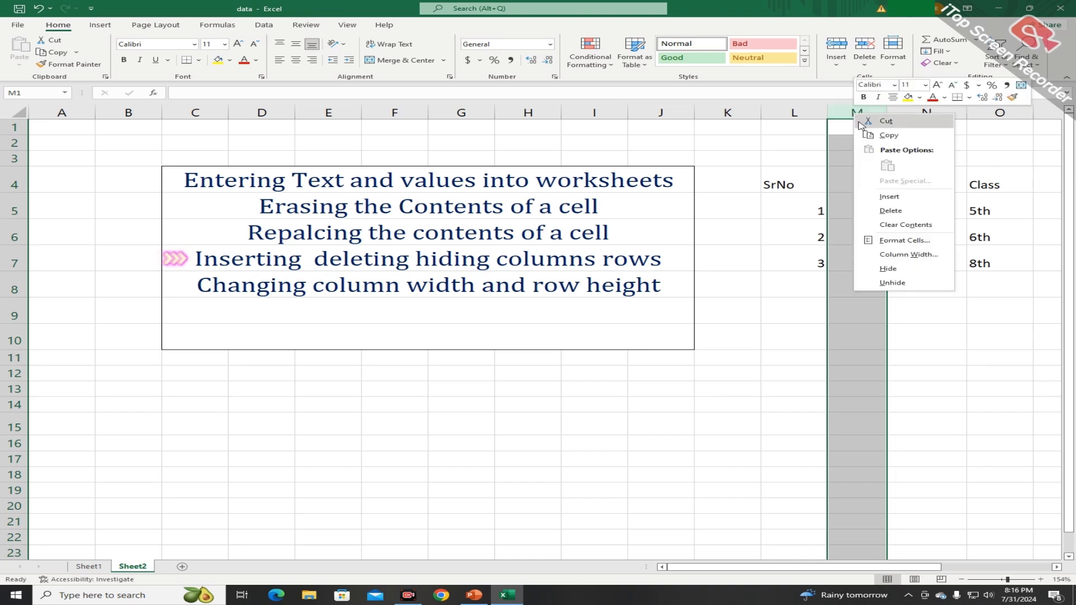
click(913, 201)
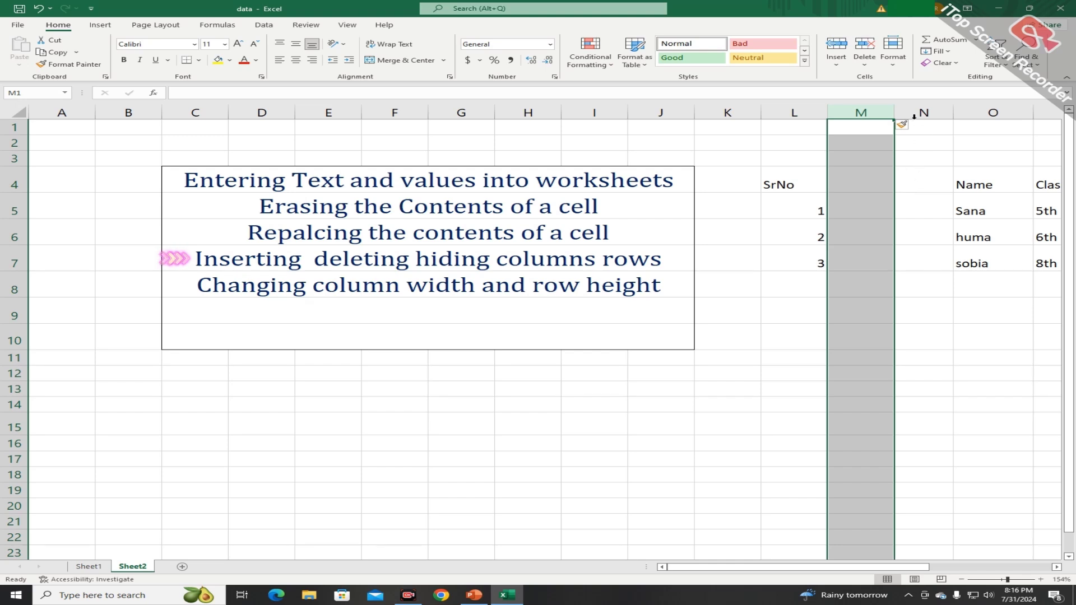
right_click(877, 109)
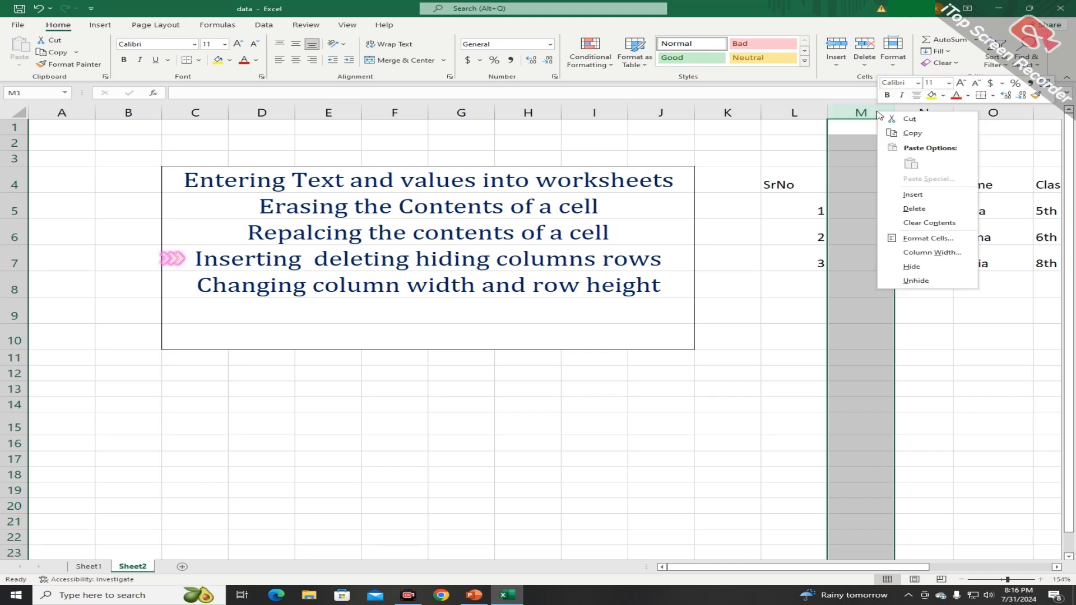
click(914, 209)
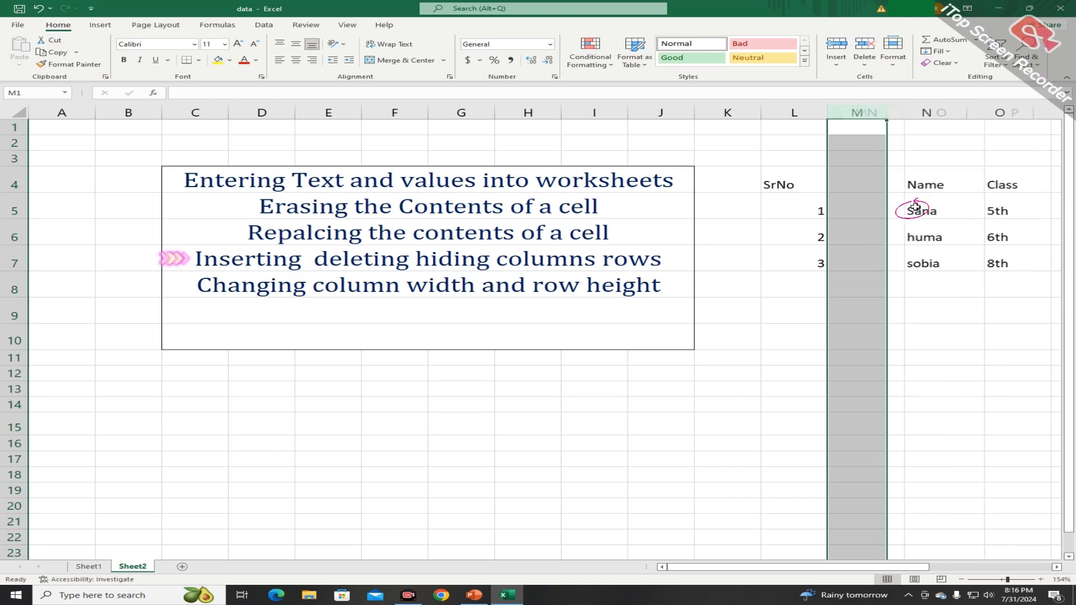
right_click(859, 112)
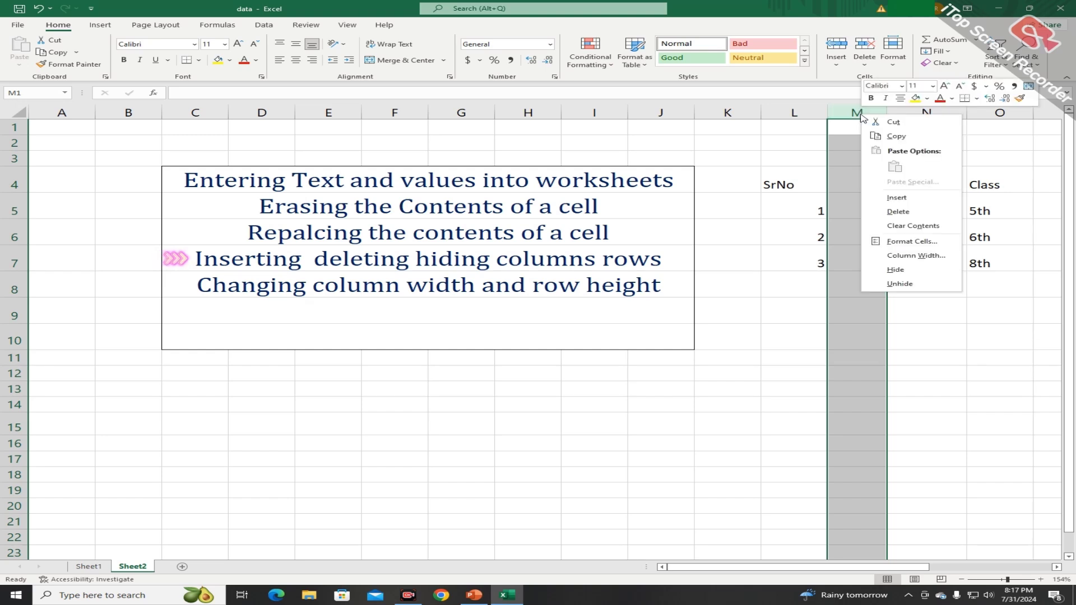
click(915, 273)
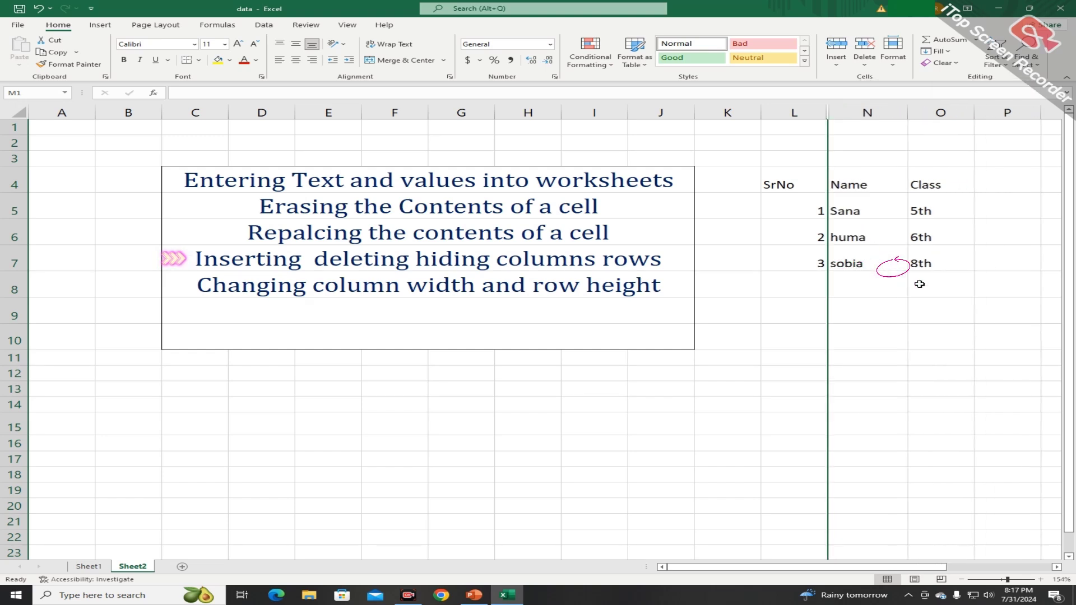
right_click(829, 111)
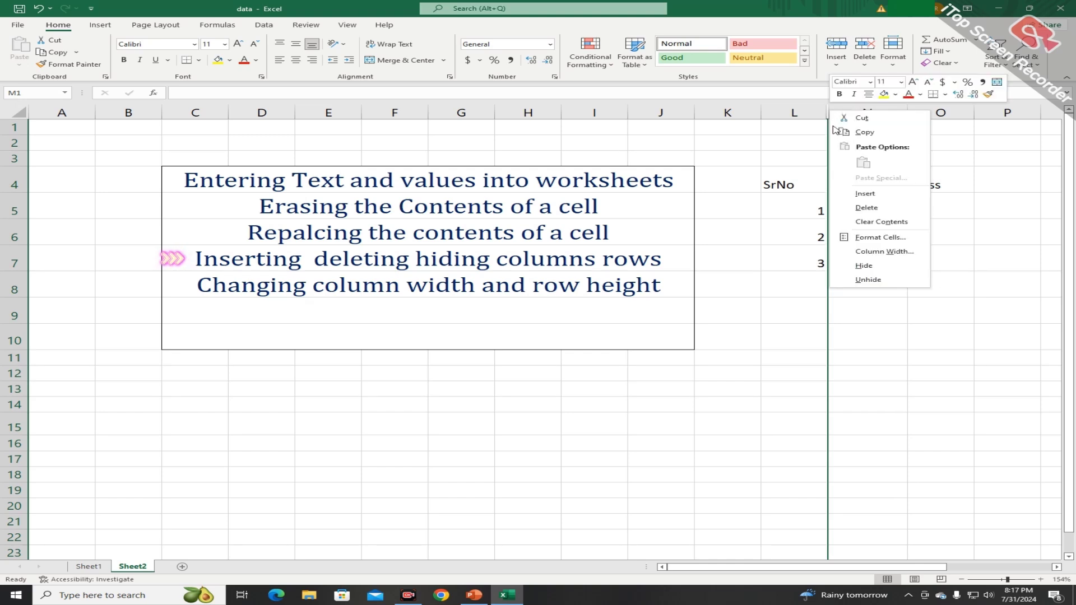
click(877, 280)
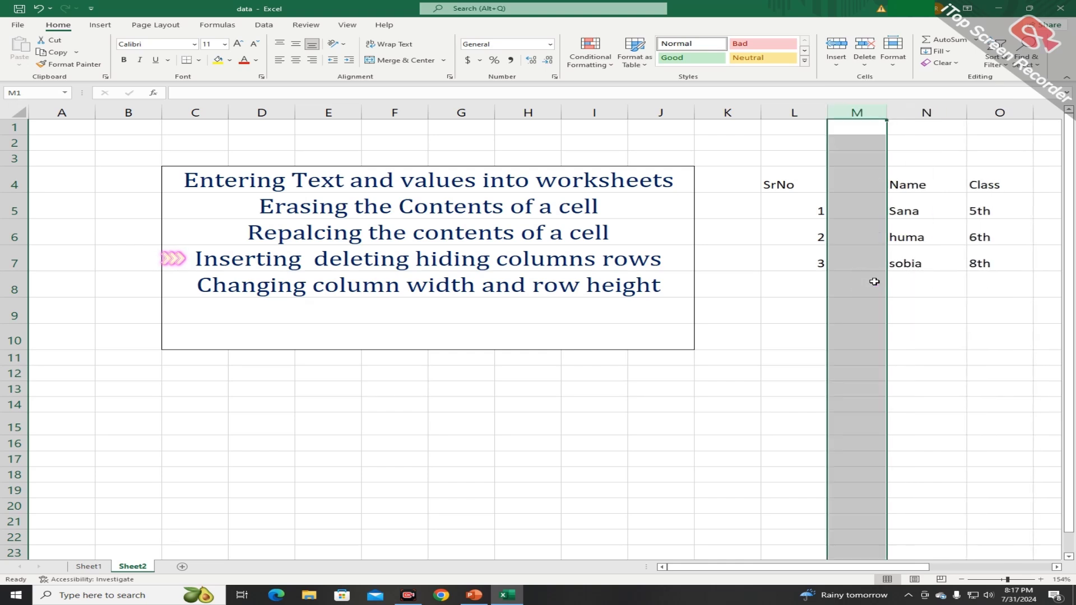
Widen column M slightly to about 9.86 and make row 14 about 45.75 points tall.
click(914, 293)
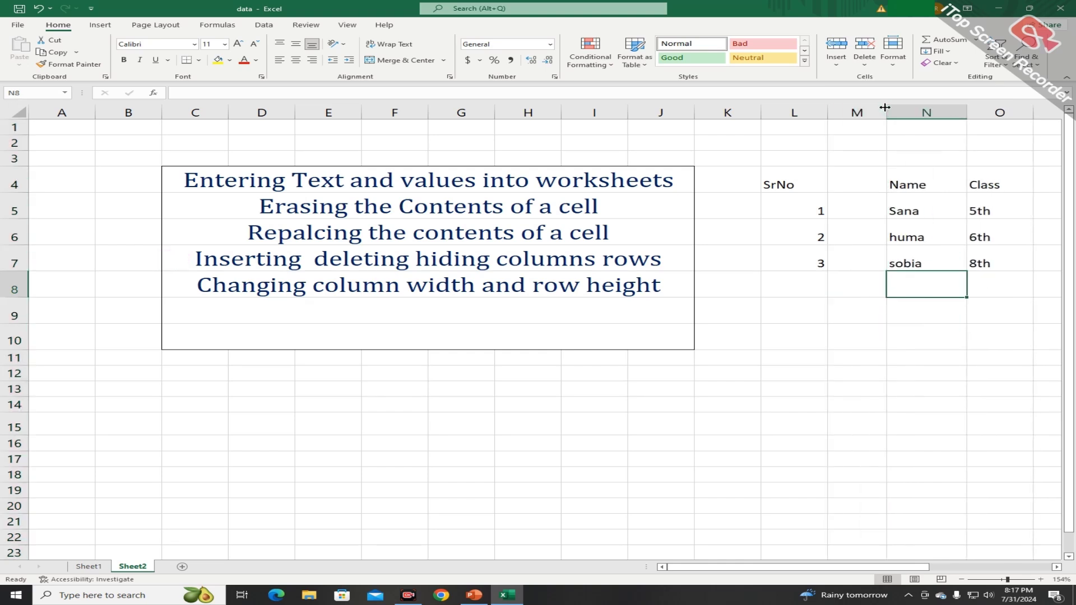
mouse_move(886, 111)
mouse_down()
mouse_move(947, 104)
mouse_move(889, 110)
mouse_up()
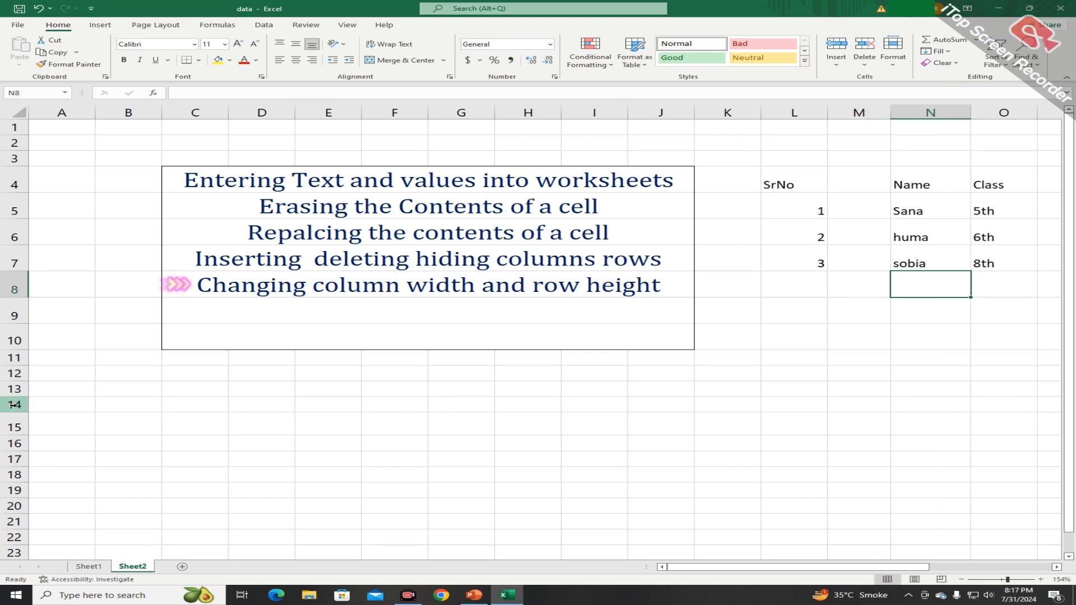
mouse_move(22, 412)
mouse_down()
mouse_move(23, 444)
mouse_move(21, 418)
mouse_up()
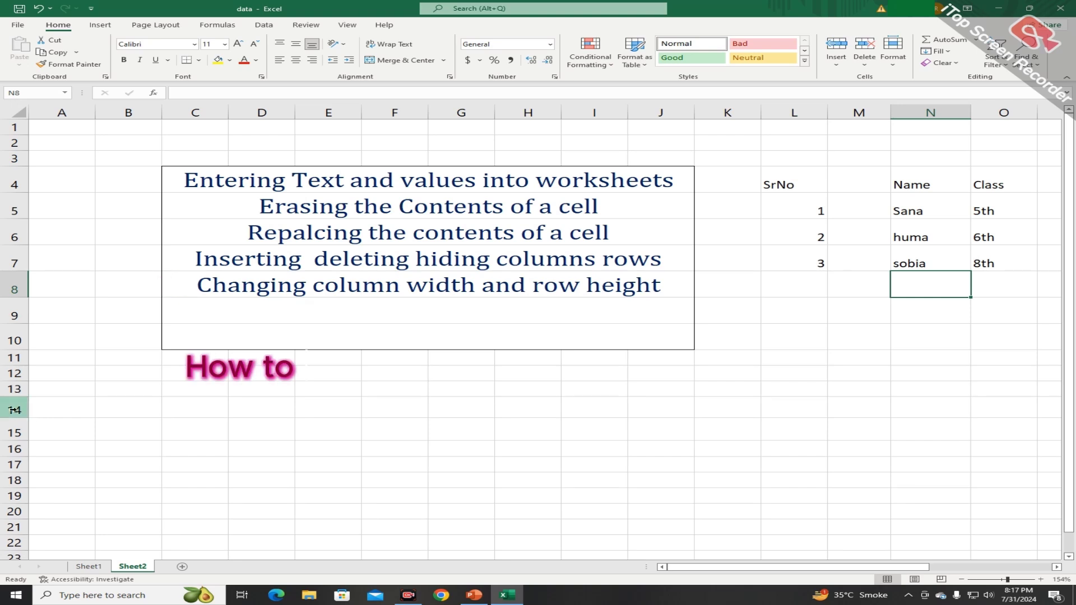
click(14, 409)
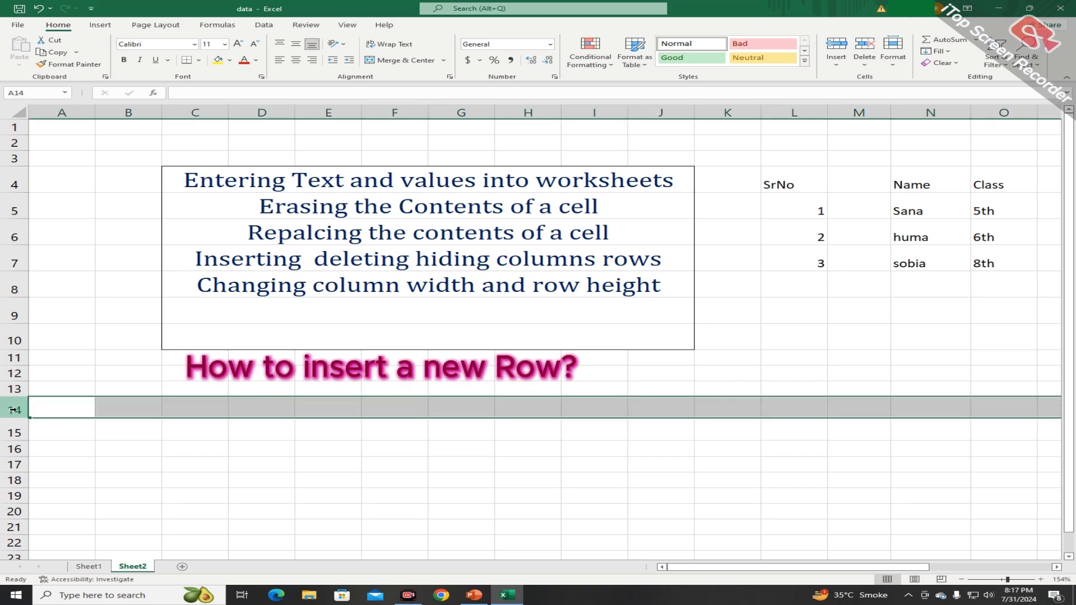
right_click(14, 409)
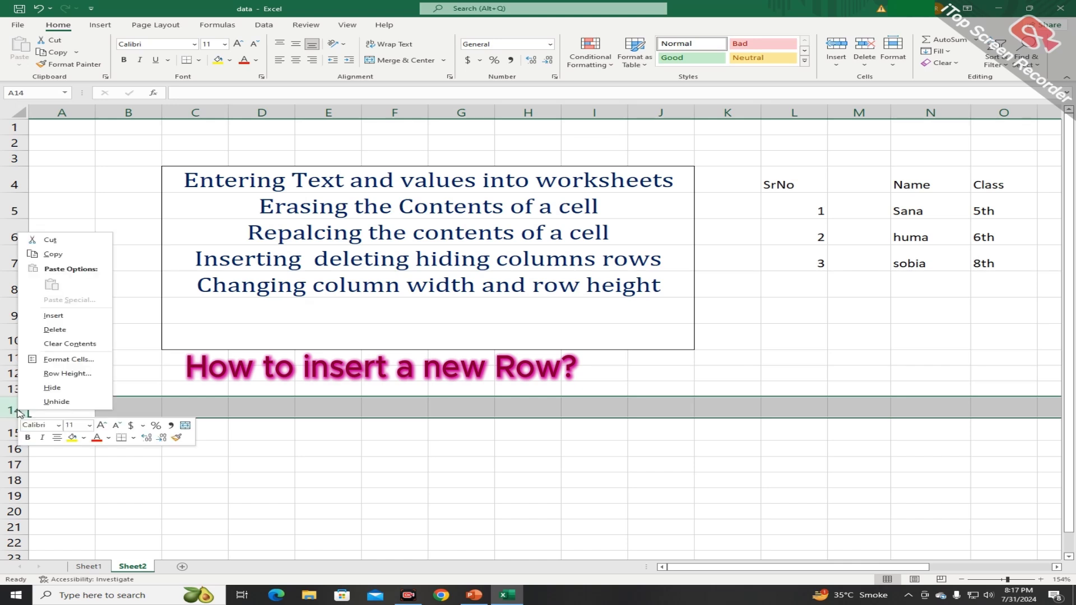
click(89, 318)
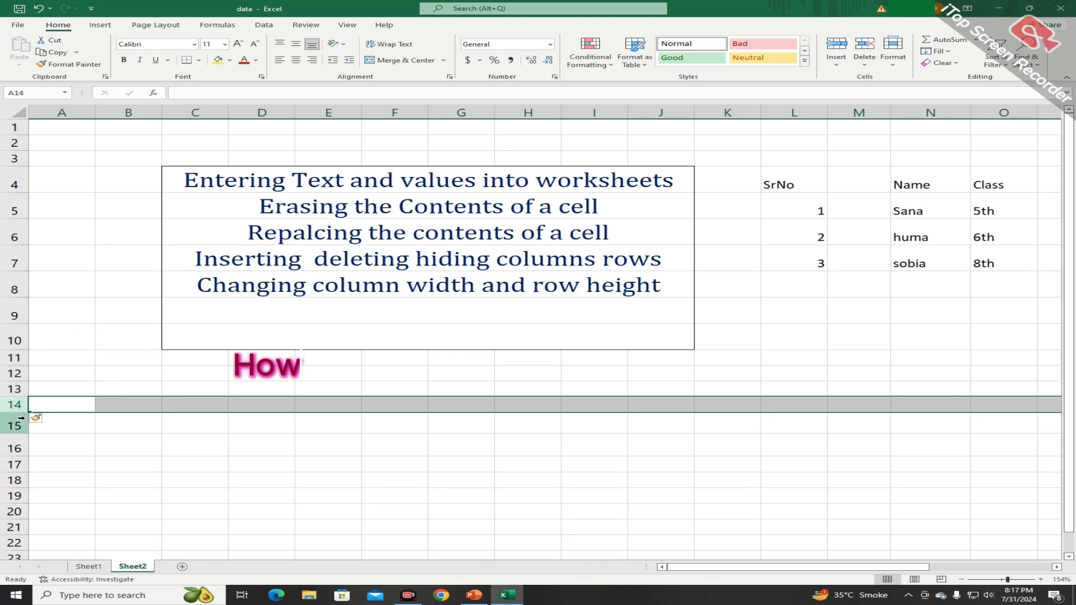
right_click(15, 405)
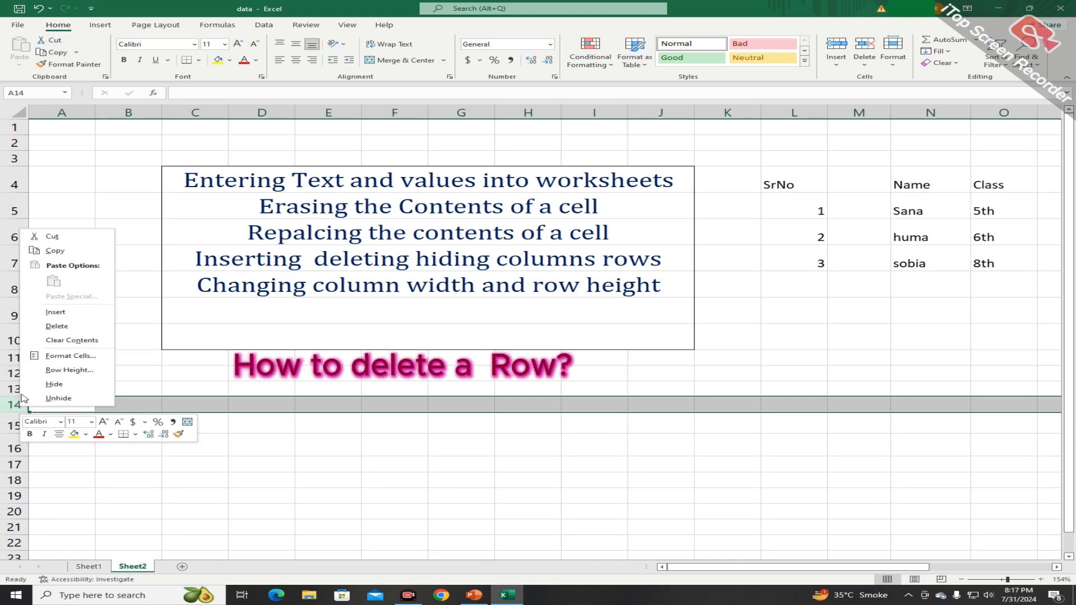
click(57, 326)
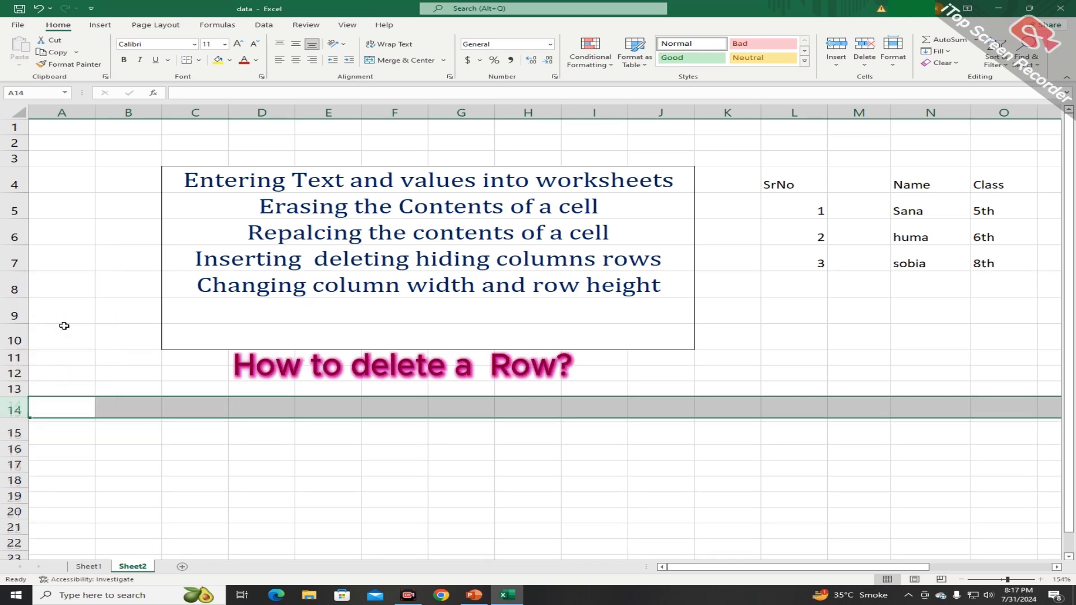
right_click(14, 411)
click(49, 386)
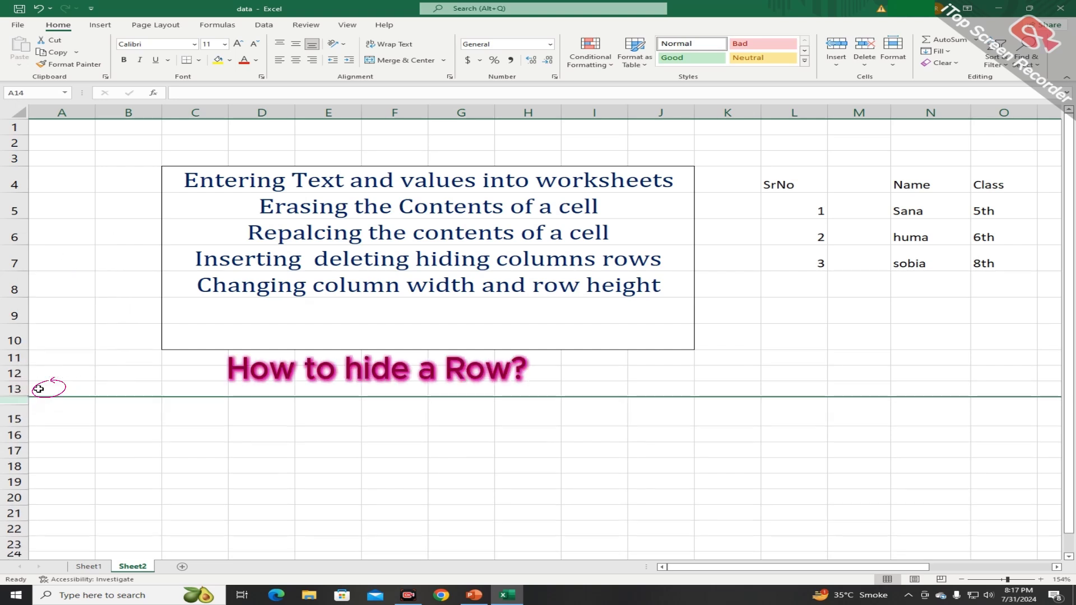
right_click(22, 392)
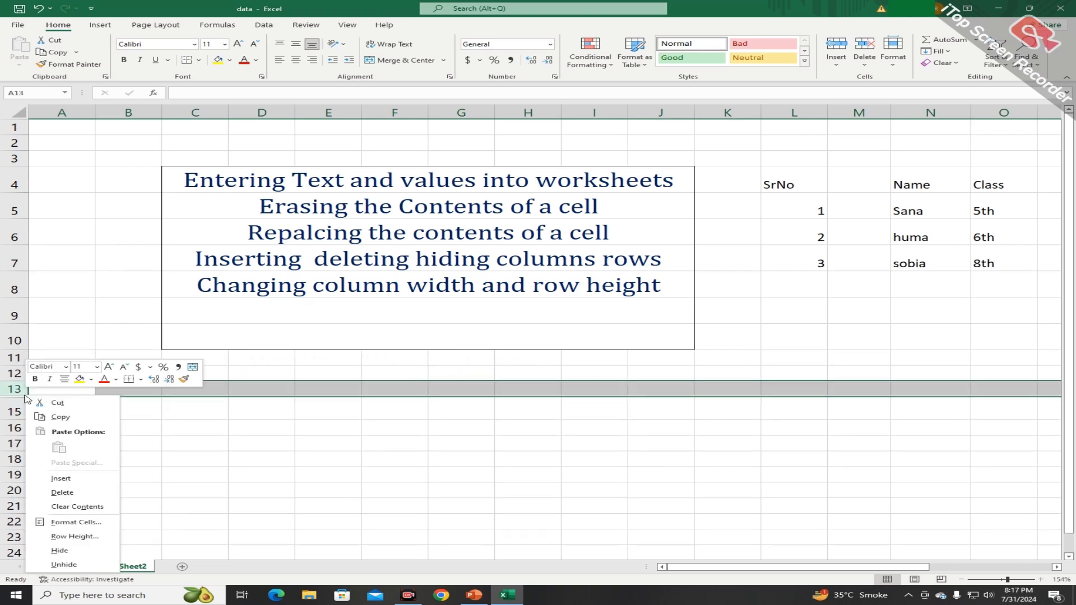
key(Escape)
click(35, 424)
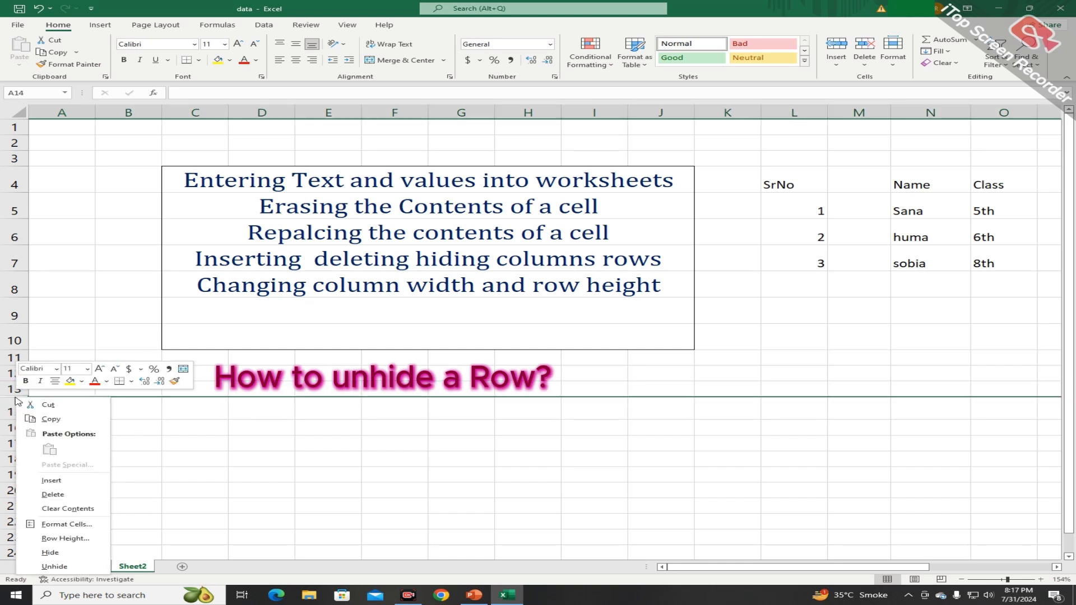
right_click(16, 399)
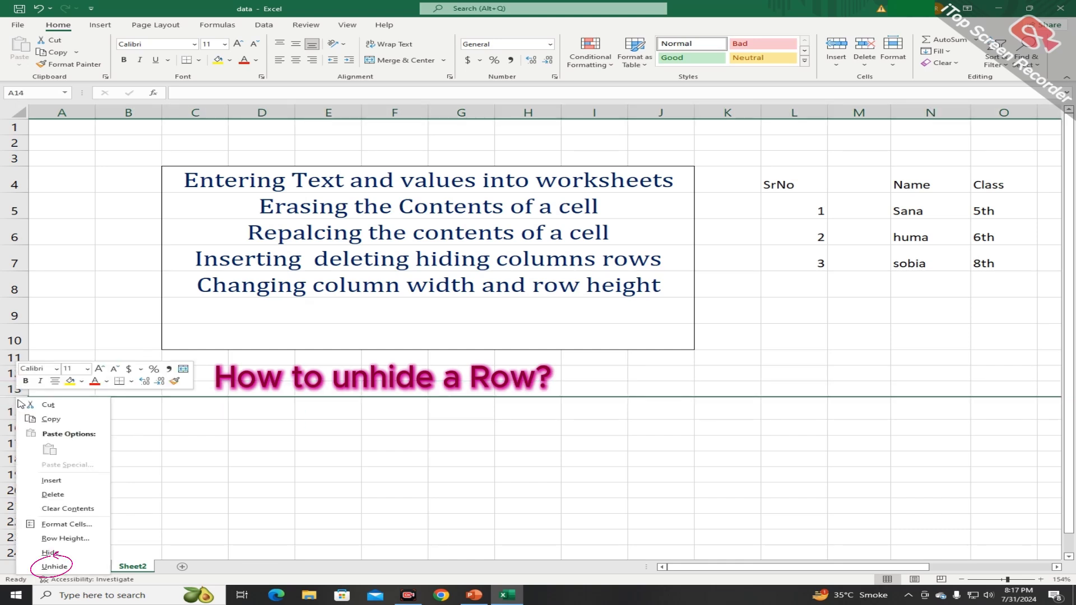
click(70, 566)
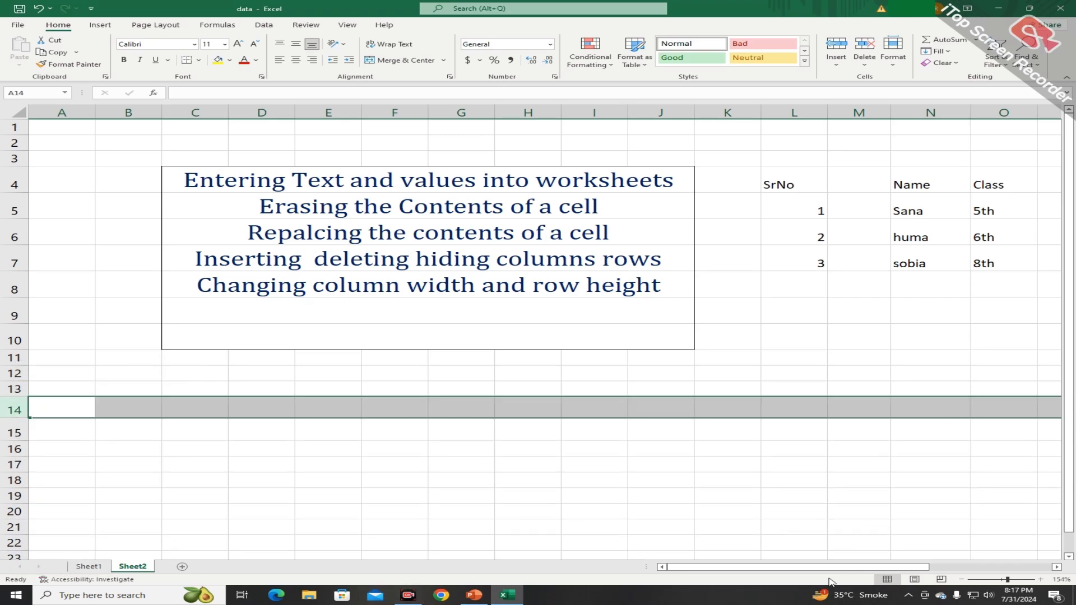